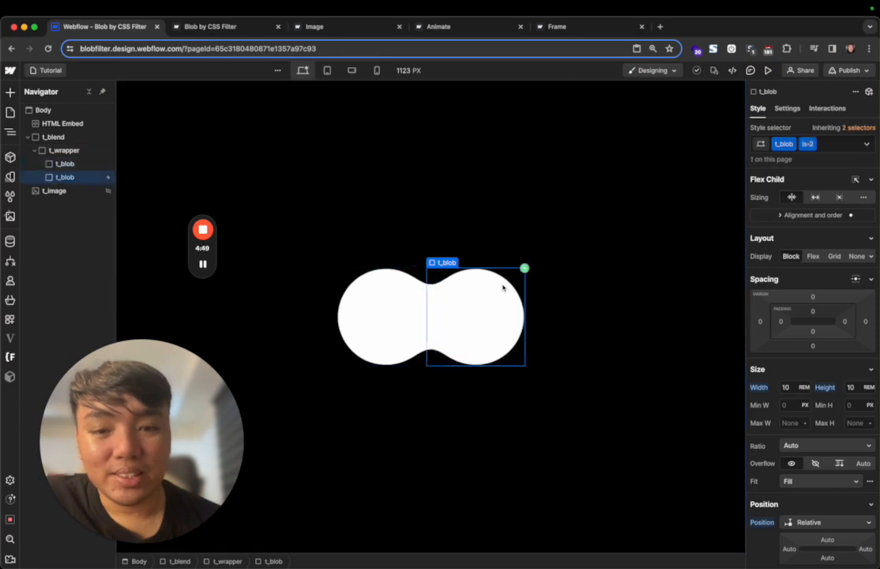
Open the HTML Embed's custom code and examine the blur and contrast filter applied to .t_wrapper, then close it
{"action": "left_click", "coordinate": [395, 312]}
{"action": "left_click", "coordinate": [464, 328]}
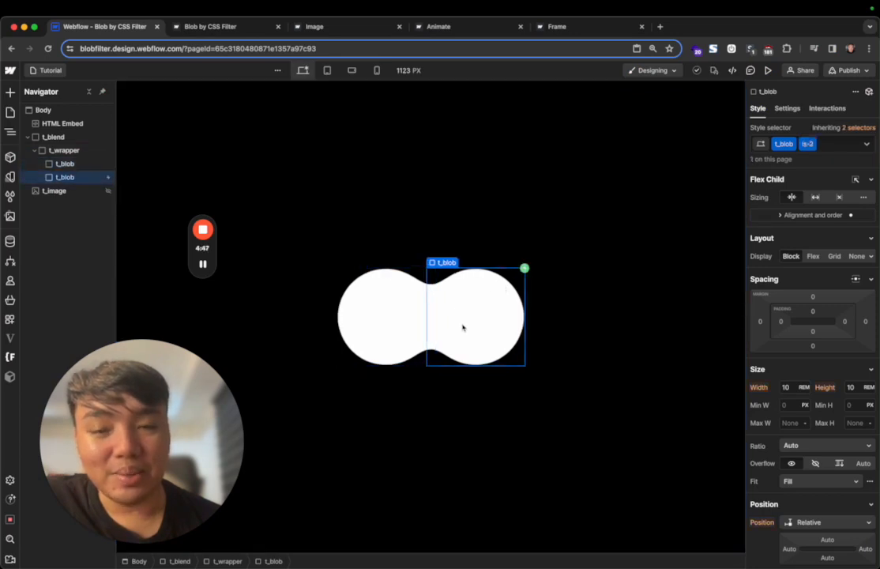
{"action": "left_click", "coordinate": [412, 324]}
{"action": "left_click", "coordinate": [472, 330]}
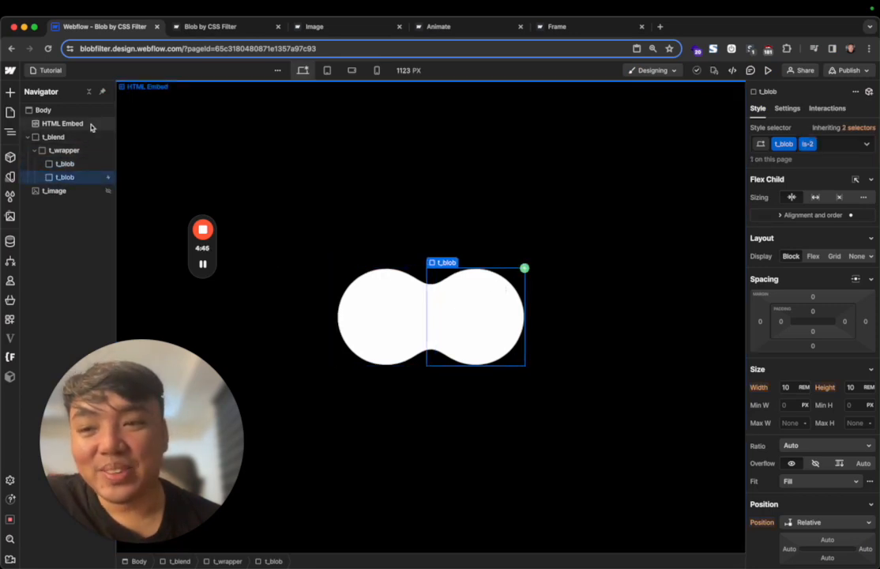
{"action": "double_click", "coordinate": [90, 124]}
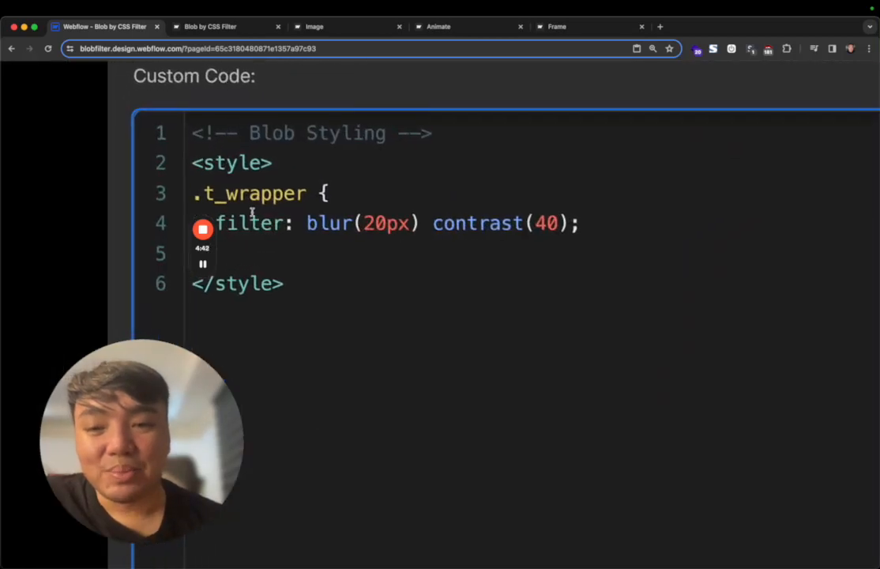
{"action": "double_click", "coordinate": [264, 227]}
{"action": "triple_click", "coordinate": [253, 215]}
{"action": "scroll", "coordinate": [259, 216], "scroll_direction": "down", "scroll_amount": 10}
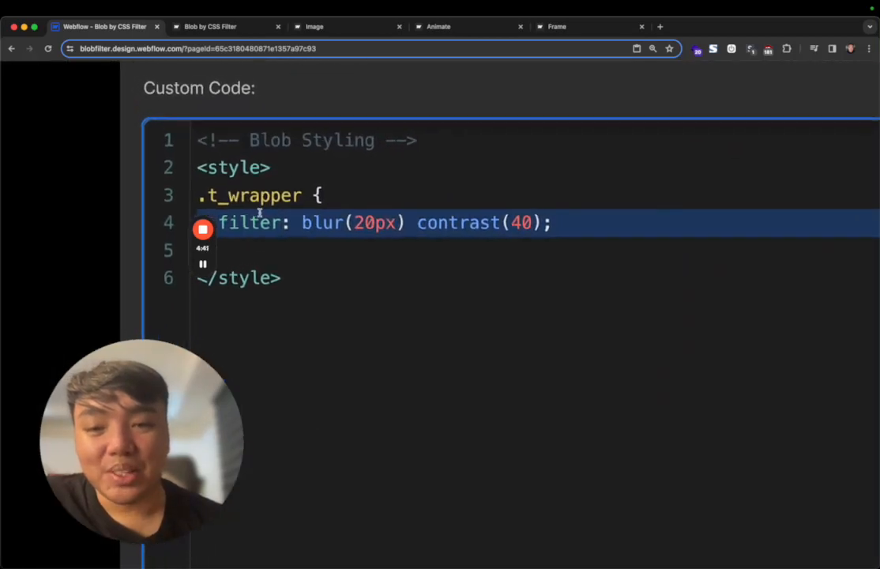
{"action": "left_click", "coordinate": [425, 221]}
{"action": "left_click", "coordinate": [655, 157]}
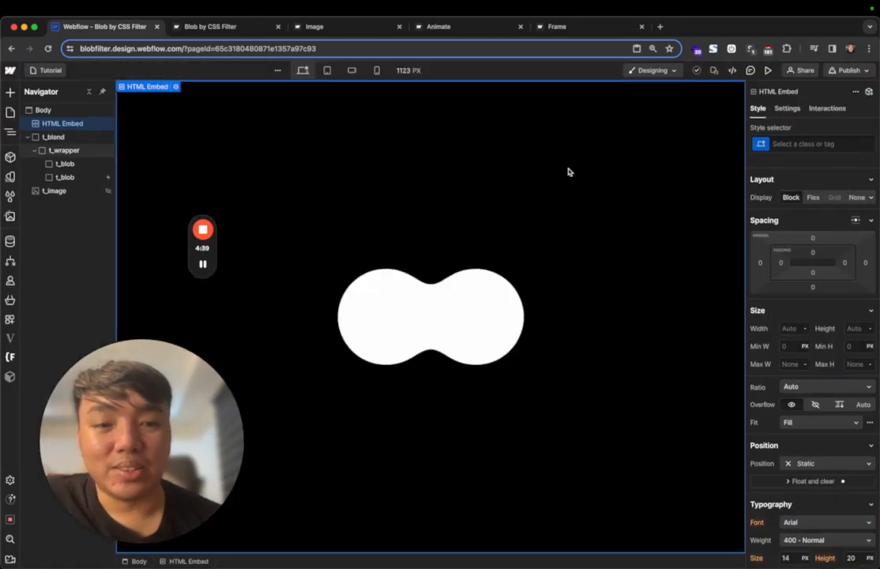
Delete the HTML Embed, the t_blend block with its contents and t_image, leaving only the Body
{"action": "left_click", "coordinate": [238, 190]}
{"action": "left_click", "coordinate": [64, 112]}
{"action": "left_click", "coordinate": [70, 123]}
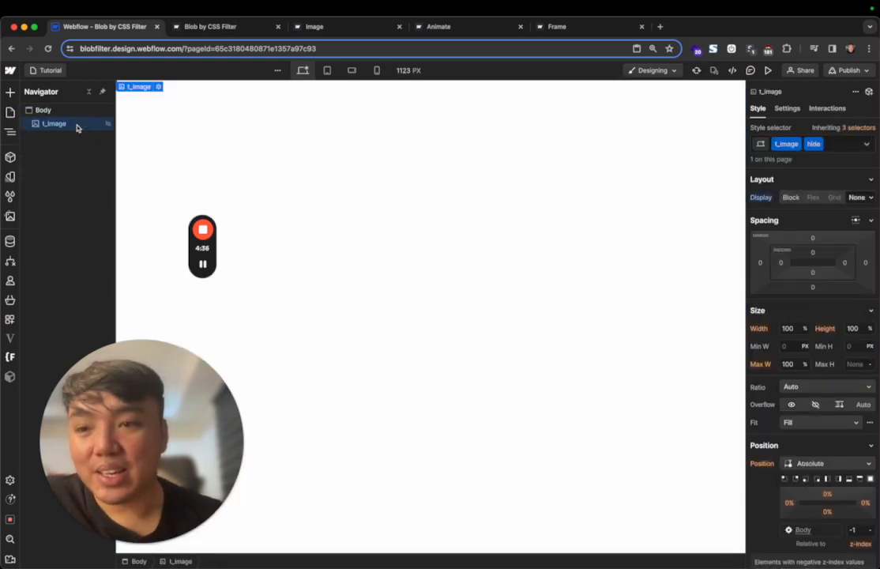
{"action": "key", "text": "Delete"}
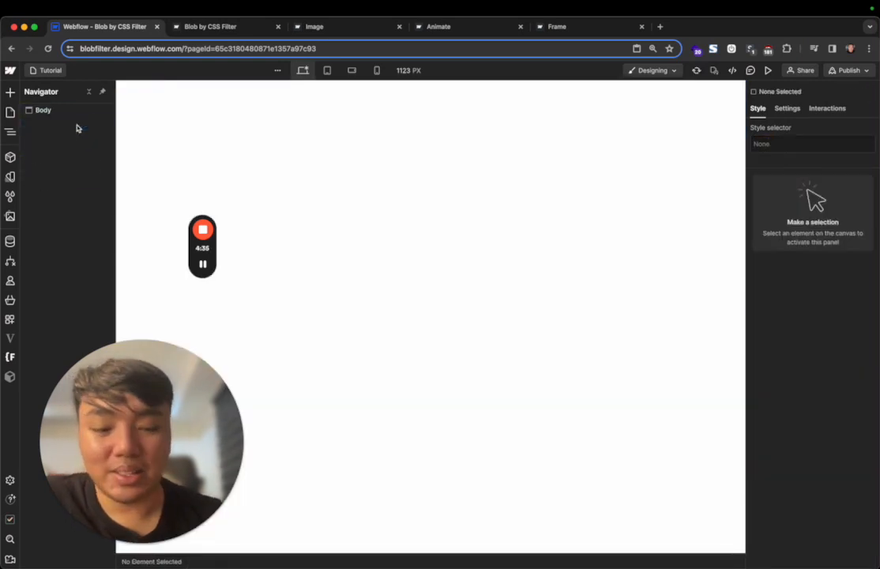
Add a div block inside the Body and give it the new class t2_wrapper
{"action": "key", "text": "super+e"}
{"action": "key", "text": "Escape"}
{"action": "left_click", "coordinate": [92, 113]}
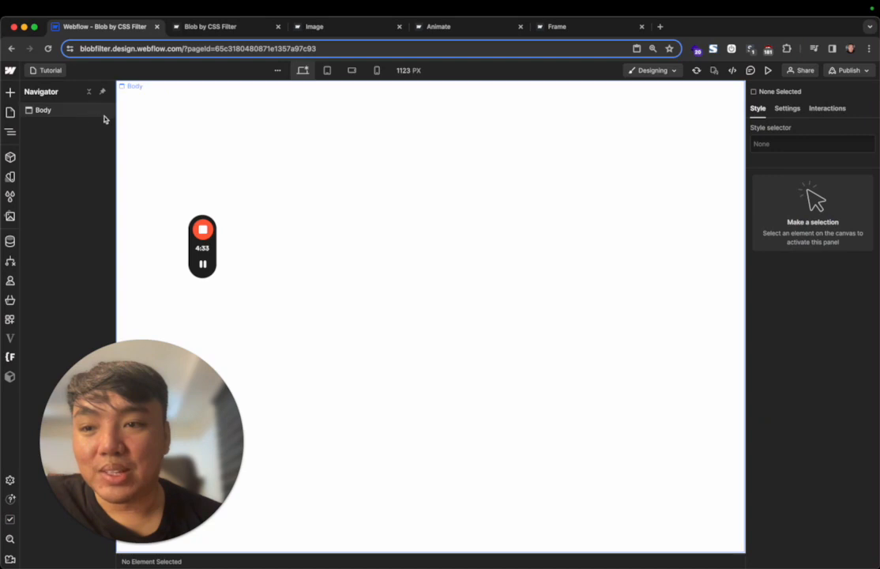
{"action": "key", "text": "super+e"}
{"action": "type", "text": "d"}
{"action": "left_click", "coordinate": [316, 164]}
{"action": "key", "text": "super+Return"}
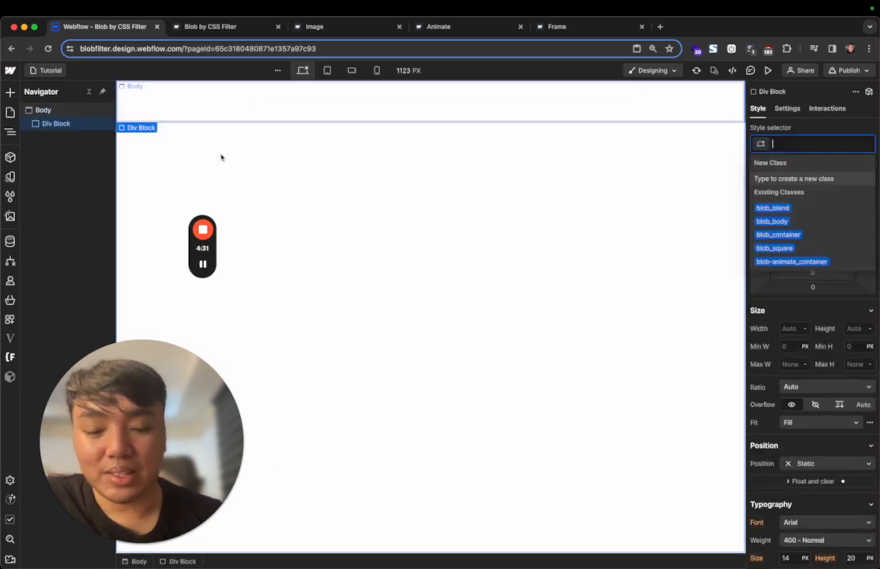
{"action": "type", "text": "t2_wrapper"}
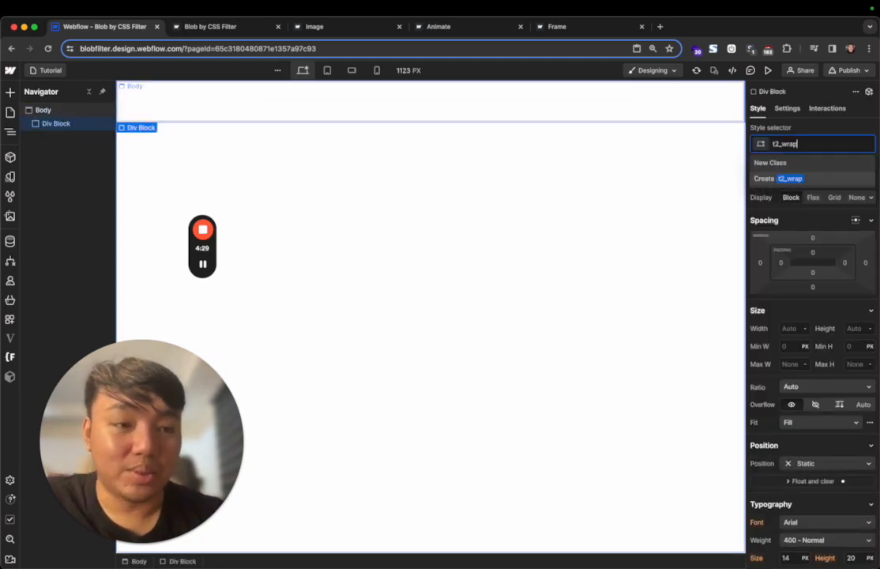
{"action": "key", "text": "Return"}
Set t2_wrapper's position to Fixed with 0% offsets on all four sides
{"action": "scroll", "coordinate": [813, 316], "scroll_direction": "down", "scroll_amount": 2}
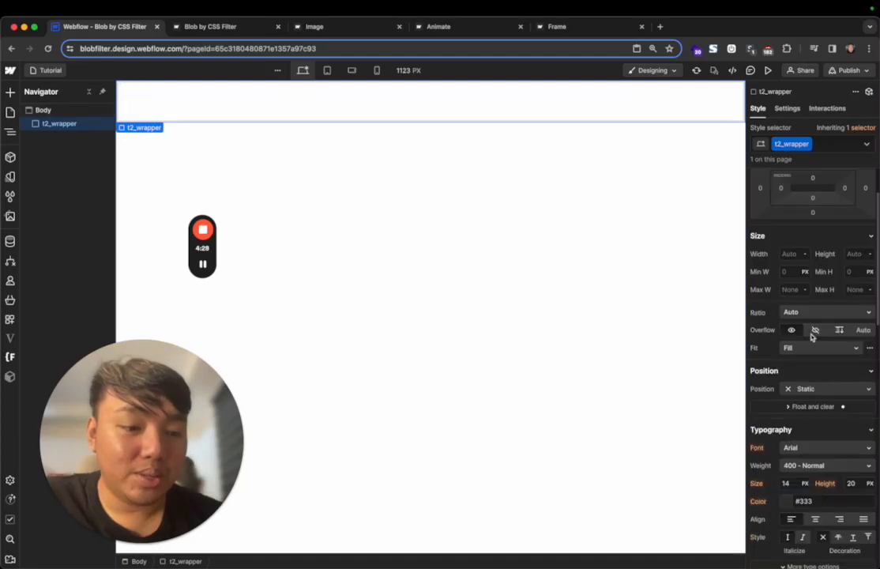
{"action": "left_click", "coordinate": [834, 389]}
{"action": "left_click", "coordinate": [834, 429]}
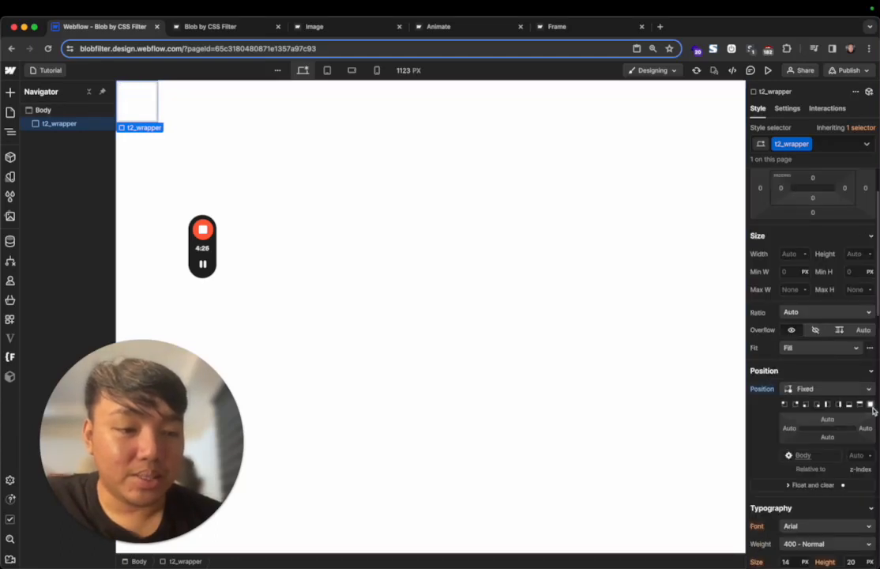
Make t2_wrapper a Flex container with its content centered on both axes
{"action": "scroll", "coordinate": [822, 282], "scroll_direction": "up", "scroll_amount": 2}
{"action": "scroll", "coordinate": [821, 283], "scroll_direction": "up", "scroll_amount": 1}
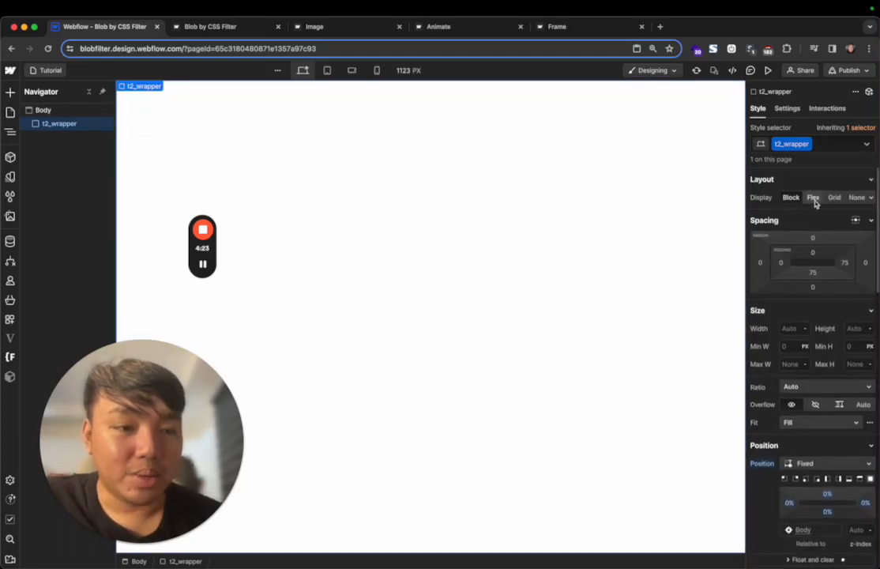
{"action": "left_click", "coordinate": [814, 197]}
{"action": "left_click", "coordinate": [798, 245]}
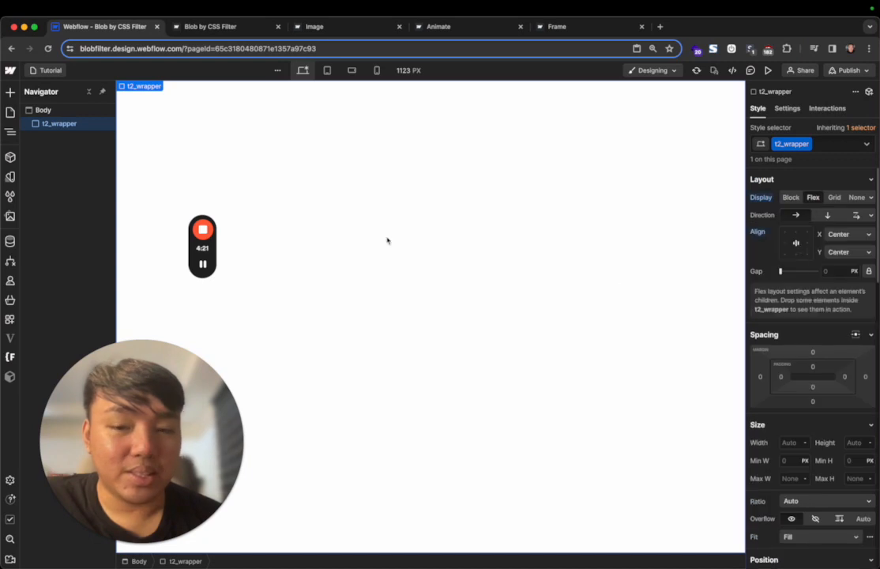
Add a div block inside t2_wrapper and give it the new class t2_blob
{"action": "key", "text": "super+e"}
{"action": "type", "text": "di"}
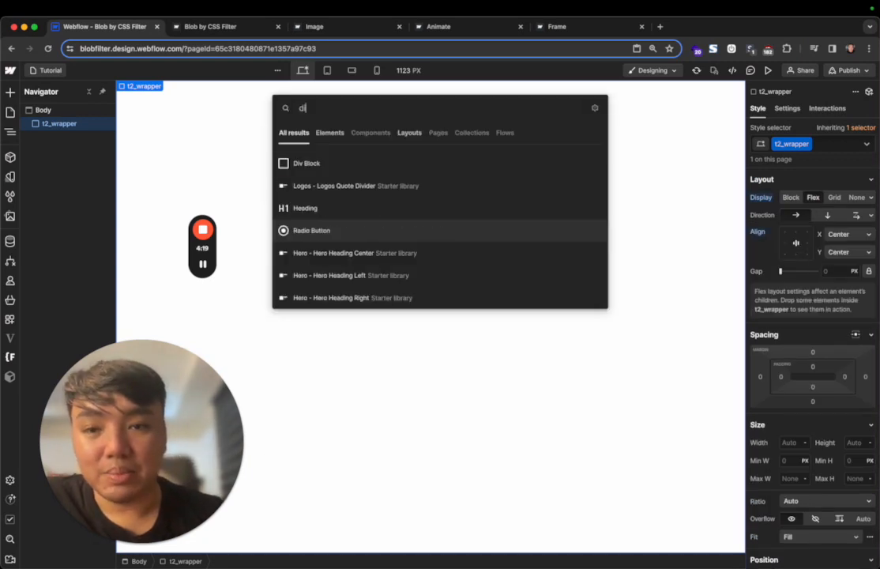
{"action": "key", "text": "Return"}
{"action": "key", "text": "super+Return"}
{"action": "type", "text": "t"}
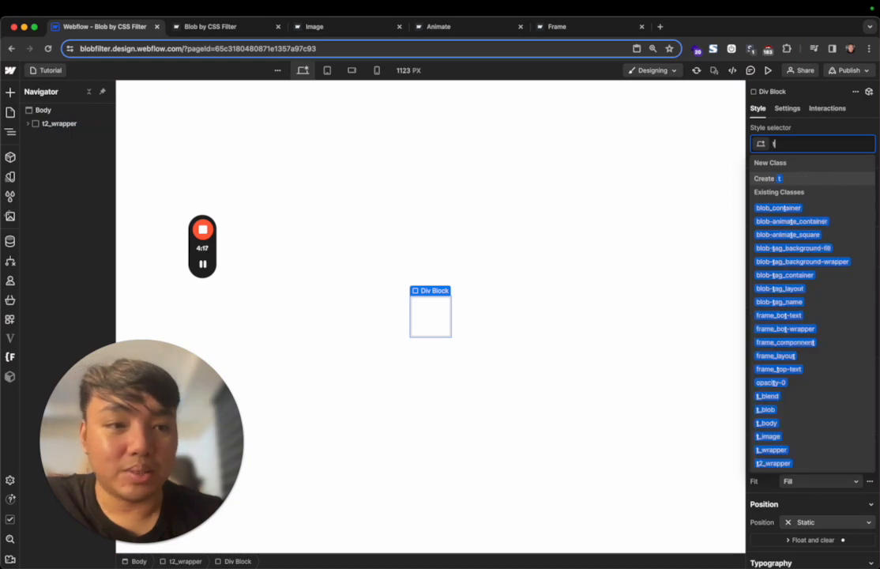
{"action": "type", "text": "2_blob"}
{"action": "key", "text": "Return"}
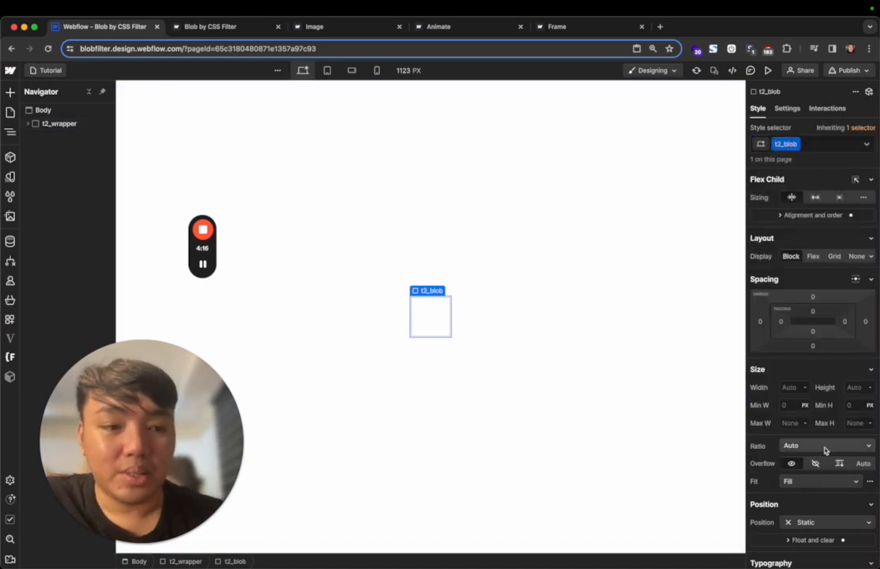
Set the width and height of t2_blob to 10rem each
{"action": "left_click", "coordinate": [793, 386]}
{"action": "type", "text": "10rem"}
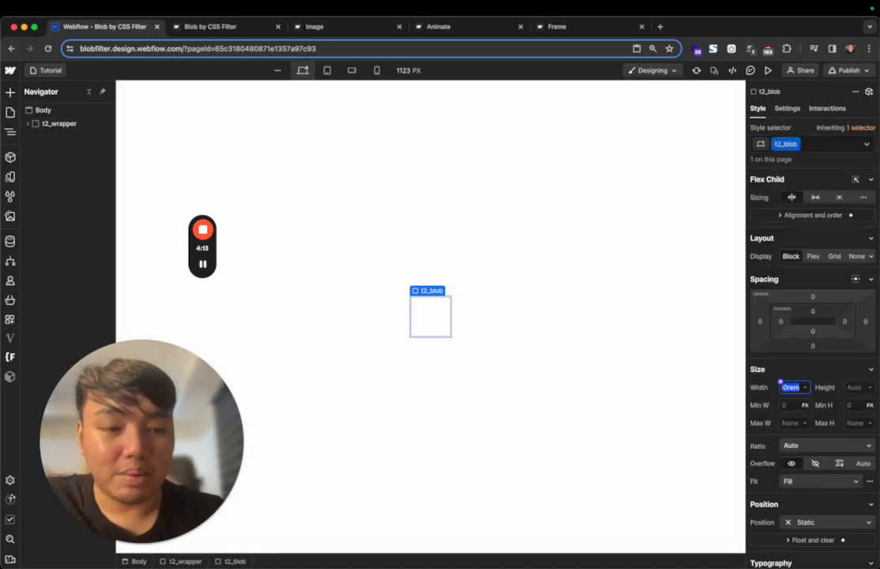
{"action": "key", "text": "Tab"}
{"action": "type", "text": "10rem"}
{"action": "key", "text": "Return"}
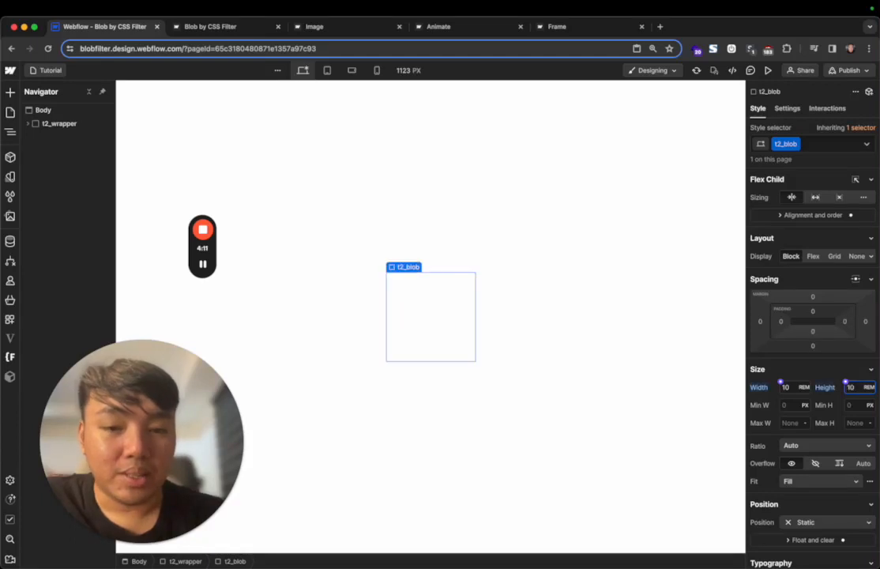
Set the background color of t2_wrapper to black
{"action": "left_click", "coordinate": [397, 239]}
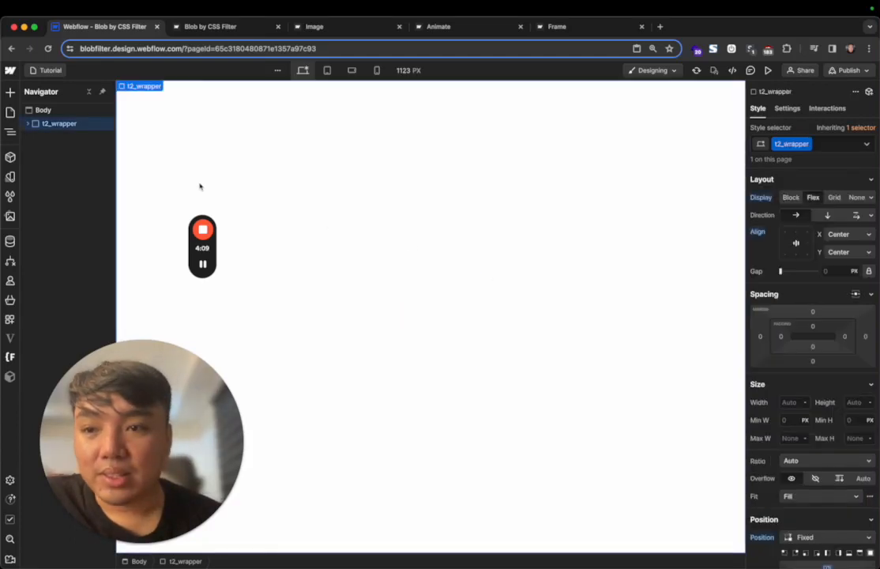
{"action": "scroll", "coordinate": [811, 356], "scroll_direction": "down", "scroll_amount": 10}
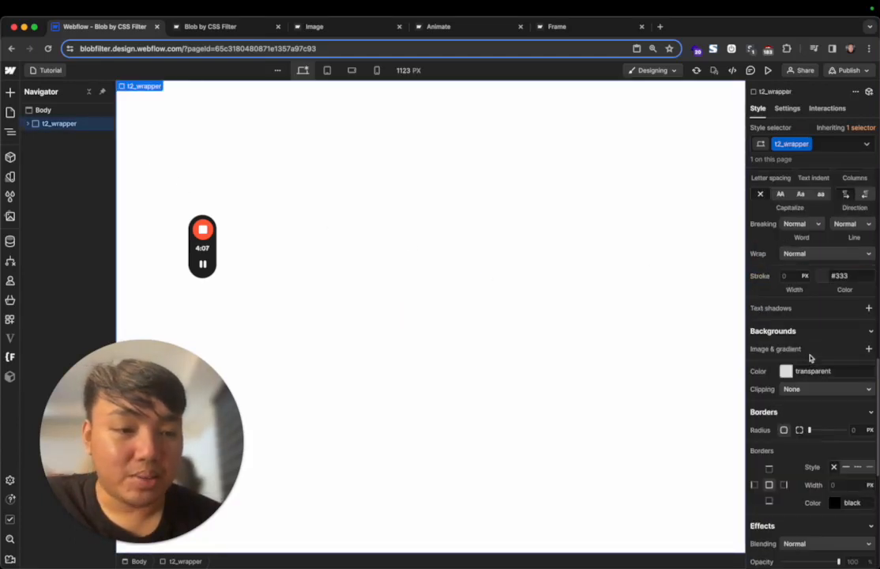
{"action": "left_click", "coordinate": [823, 369]}
{"action": "type", "text": "black"}
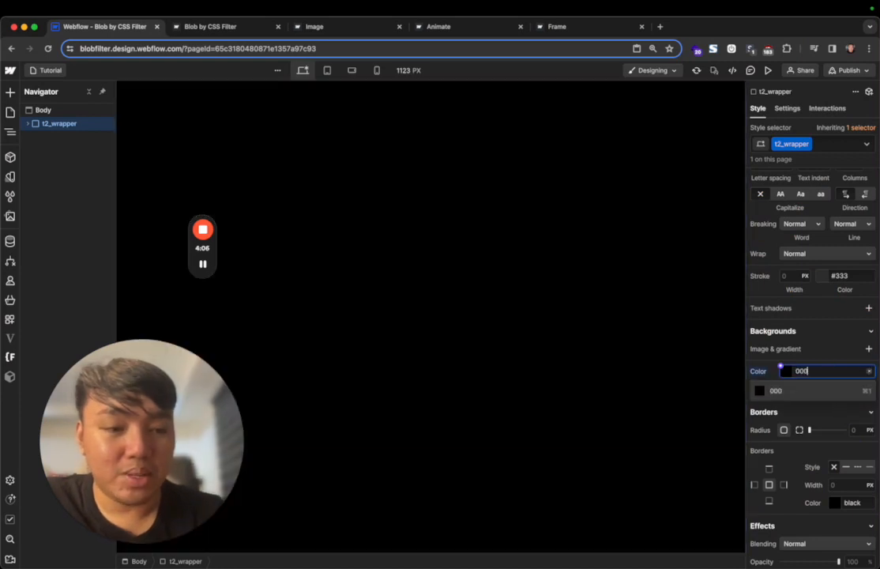
{"action": "key", "text": "Return"}
Set the background color of t2_blob to white
{"action": "left_click", "coordinate": [431, 301]}
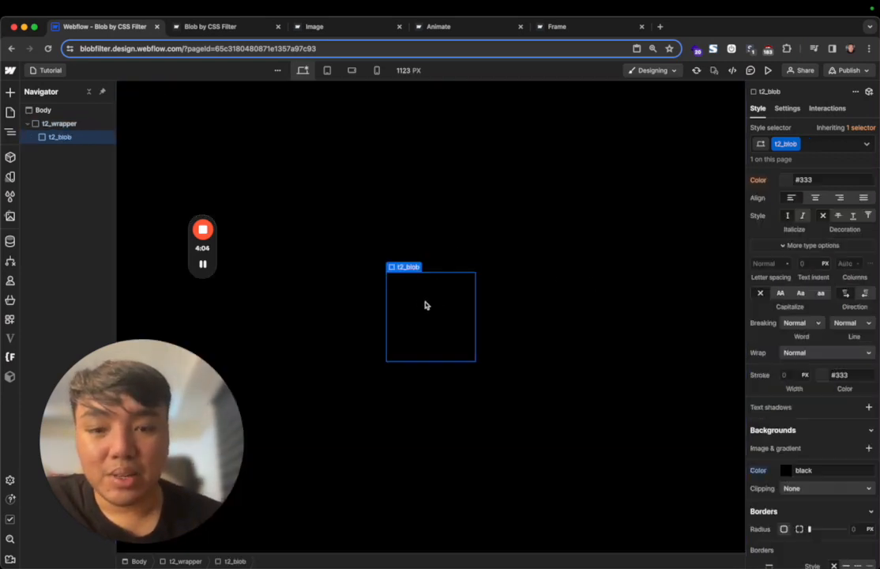
{"action": "scroll", "coordinate": [822, 331], "scroll_direction": "down", "scroll_amount": 5}
{"action": "left_click", "coordinate": [839, 278]}
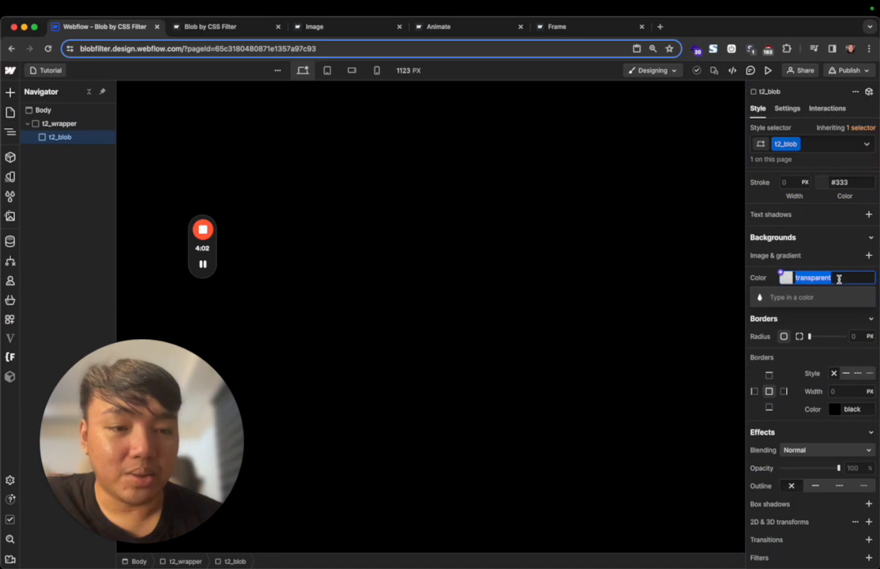
{"action": "type", "text": "white"}
{"action": "key", "text": "Return"}
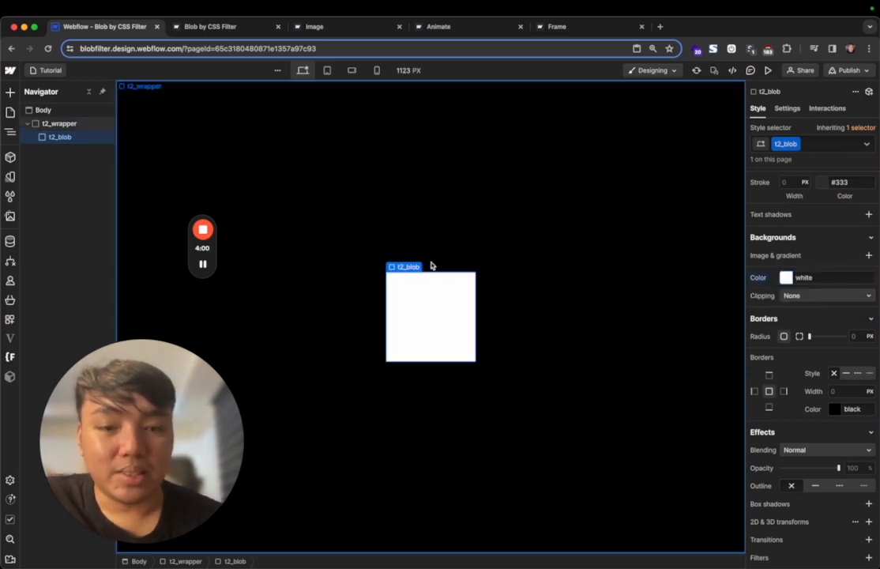
Duplicate t2_blob inside t2_wrapper and add the combo class is-2 to the copy
{"action": "key", "text": "super+d"}
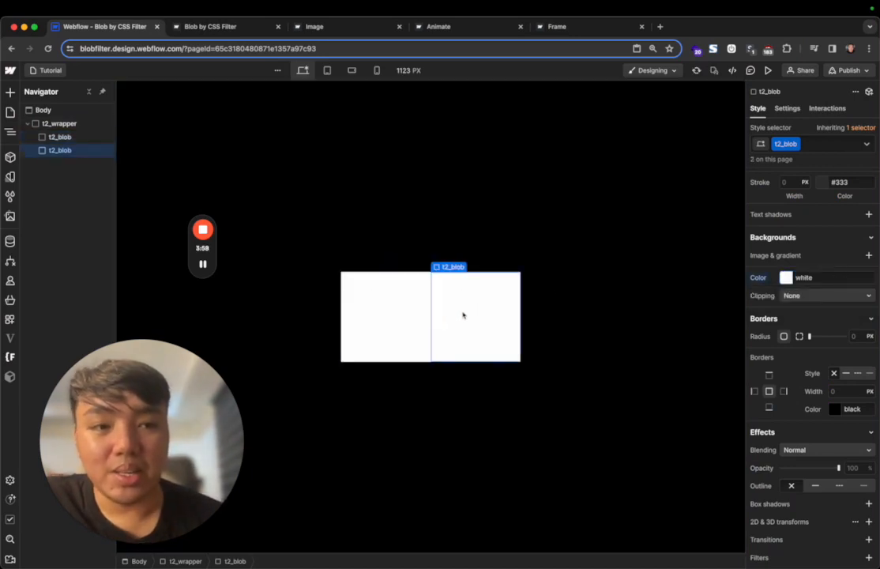
{"action": "key", "text": "super+Return"}
{"action": "type", "text": "is-2"}
{"action": "key", "text": "Return"}
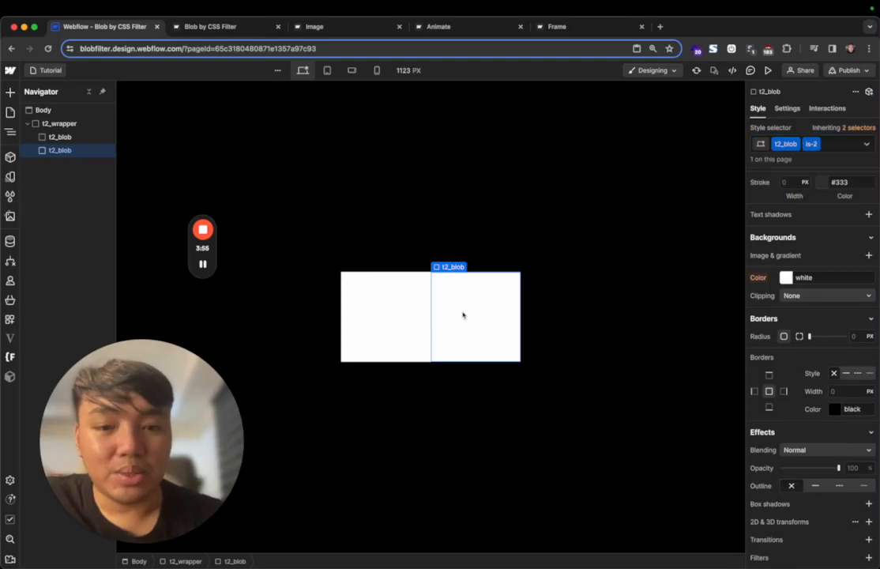
Add an HTML Embed element to the Body
{"action": "left_click", "coordinate": [381, 318]}
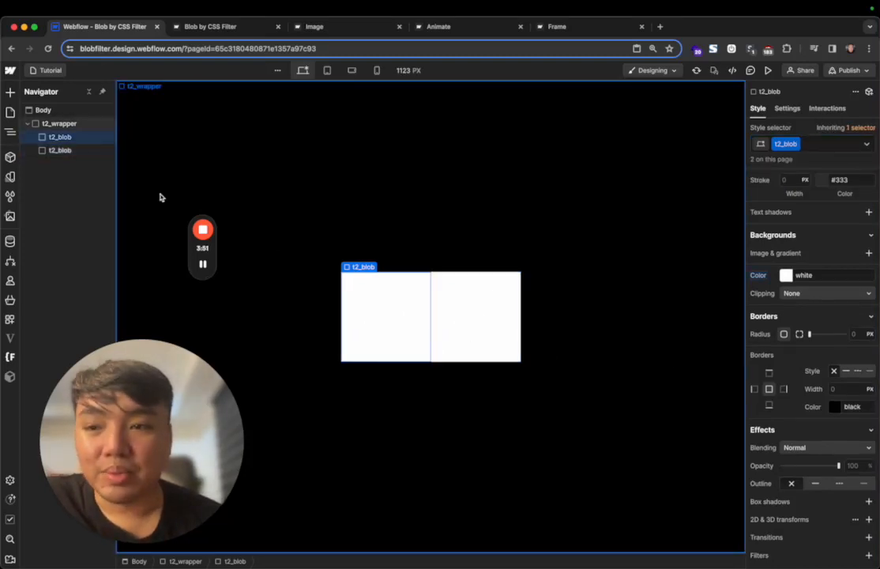
{"action": "left_click", "coordinate": [87, 110]}
{"action": "key", "text": "super+k"}
{"action": "type", "text": "em"}
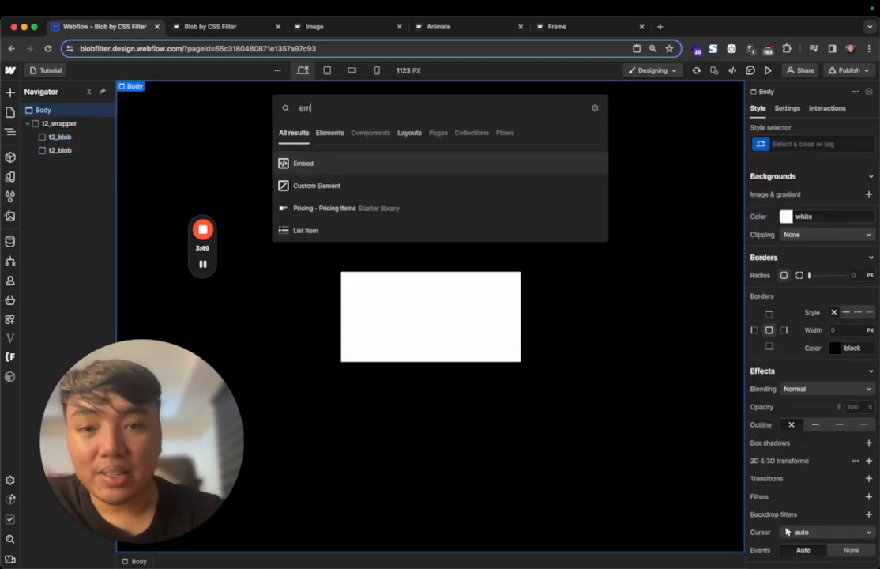
{"action": "key", "text": "Return"}
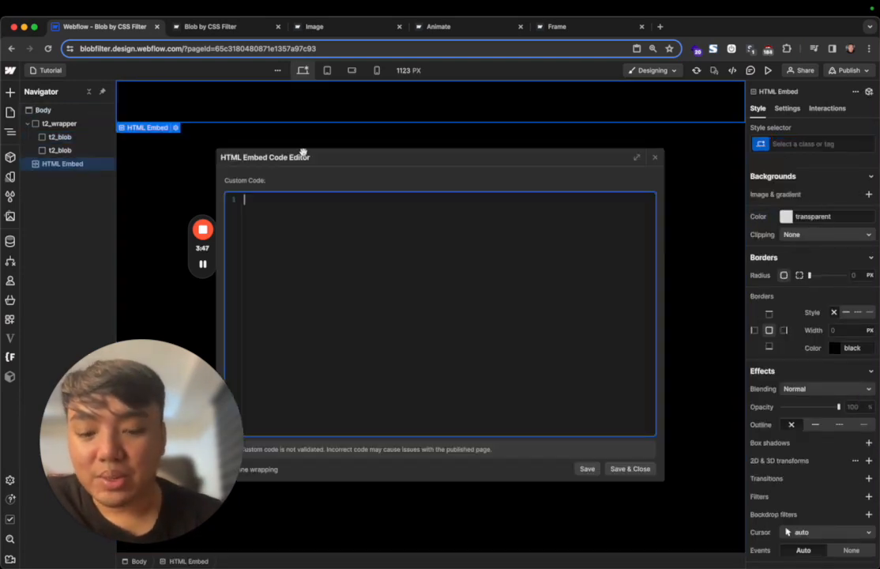
Insert a CSS style block in the HTML Embed code and change its selector to .t2_wrapper
{"action": "type", "text": "csss"}
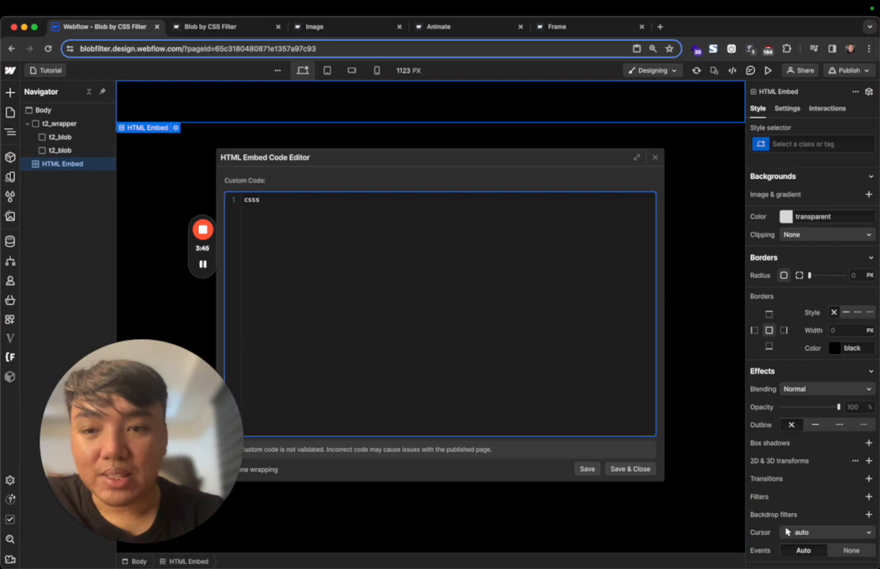
{"action": "type", "text": "tyle>"}
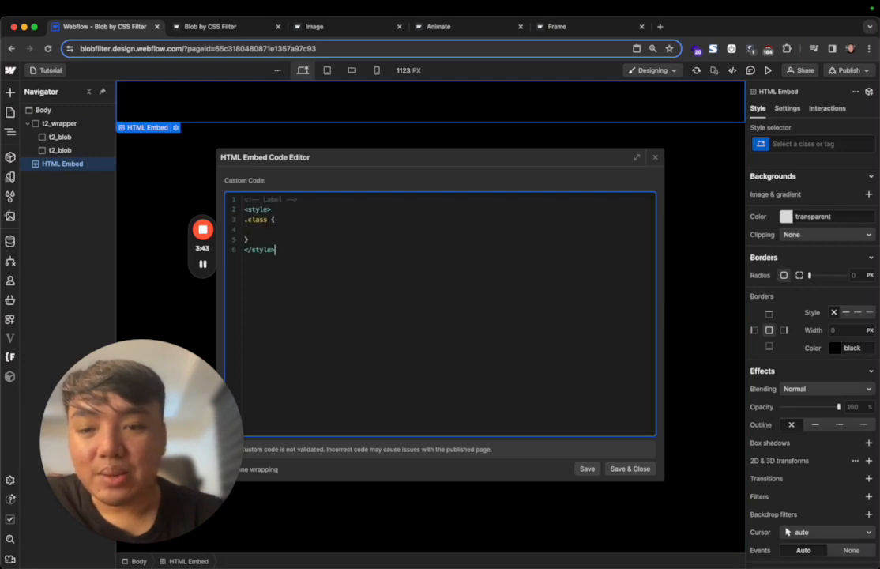
{"action": "double_click", "coordinate": [256, 220]}
{"action": "type", "text": "t2"}
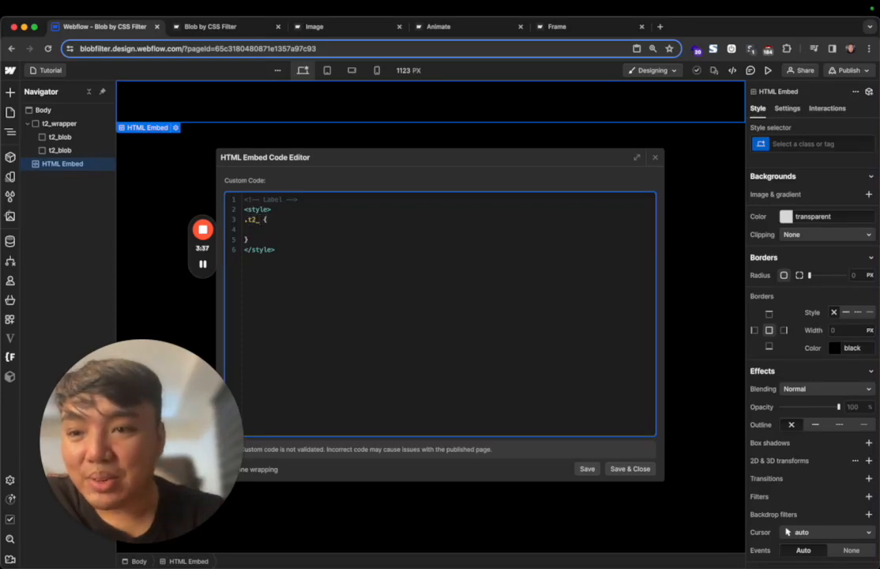
{"action": "type", "text": "_wrapper {   fi"}
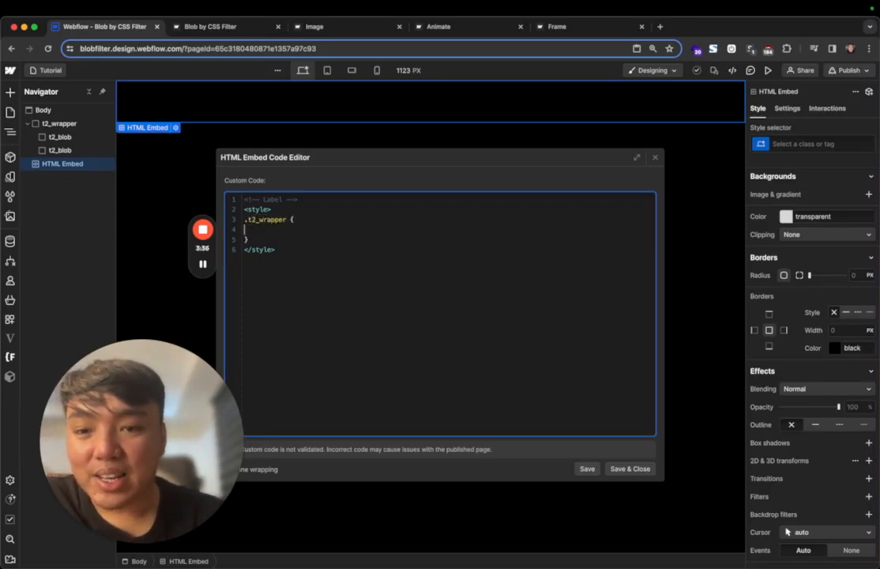
Add filter: blur(20px) contrast(40); to the .t2_wrapper rule and save the embed code
{"action": "type", "text": "lter"}
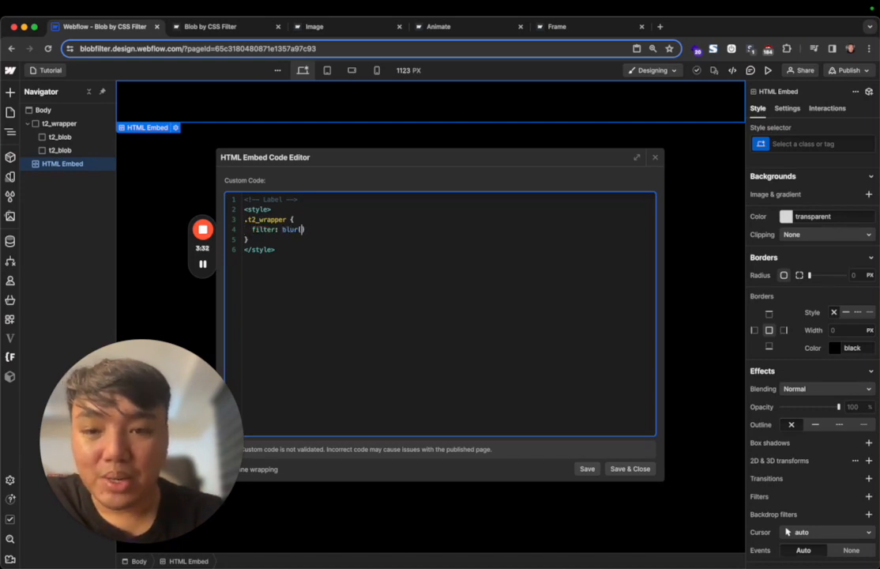
{"action": "type", "text": ": blur(20px"}
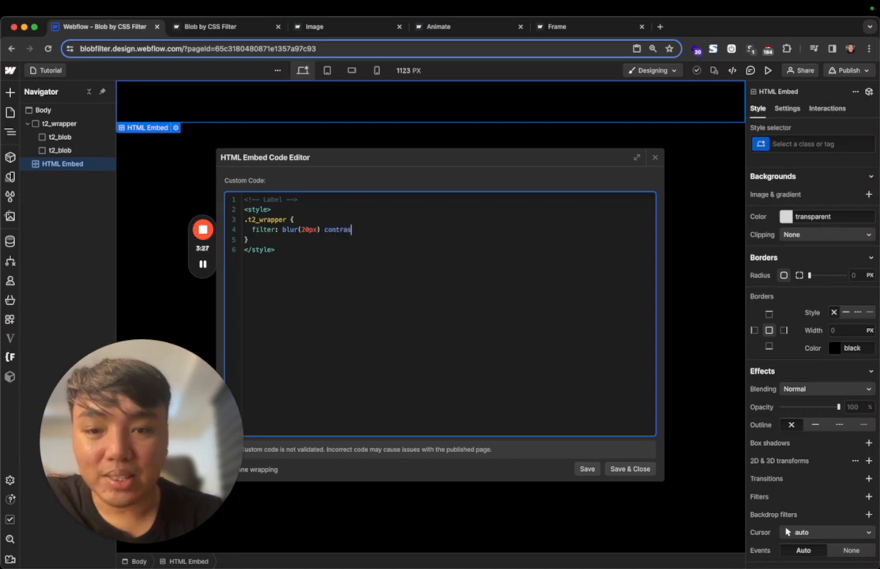
{"action": "type", "text": ") contrast("}
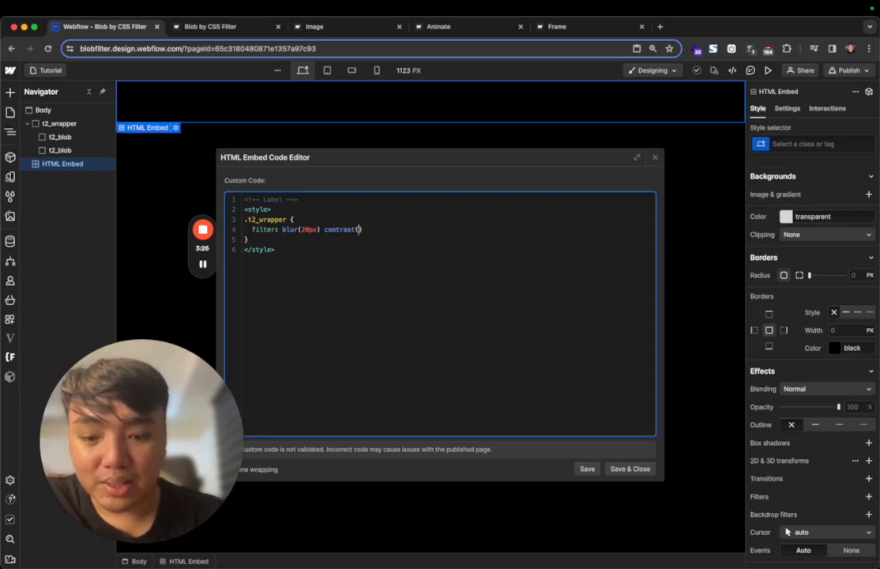
{"action": "type", "text": "40)"}
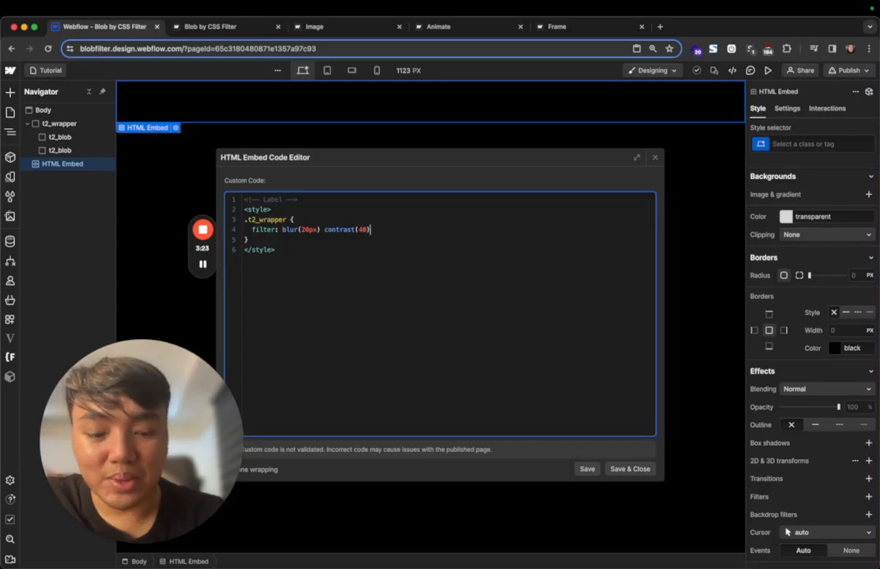
{"action": "type", "text": ";"}
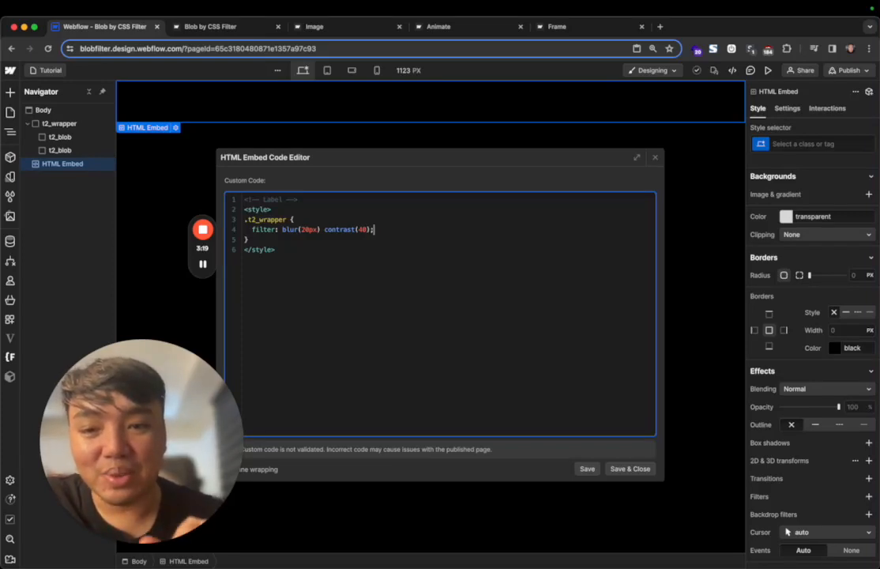
{"action": "left_click", "coordinate": [630, 469]}
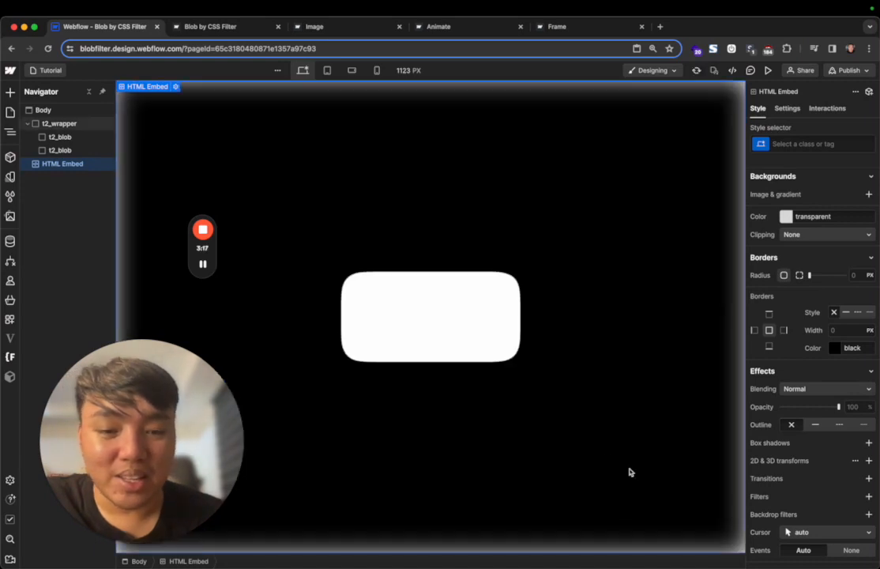
Cut contrast(40) out of the .t2_wrapper filter in the HTML Embed and save to preview the blur alone
{"action": "left_click", "coordinate": [460, 317]}
{"action": "left_click", "coordinate": [359, 308]}
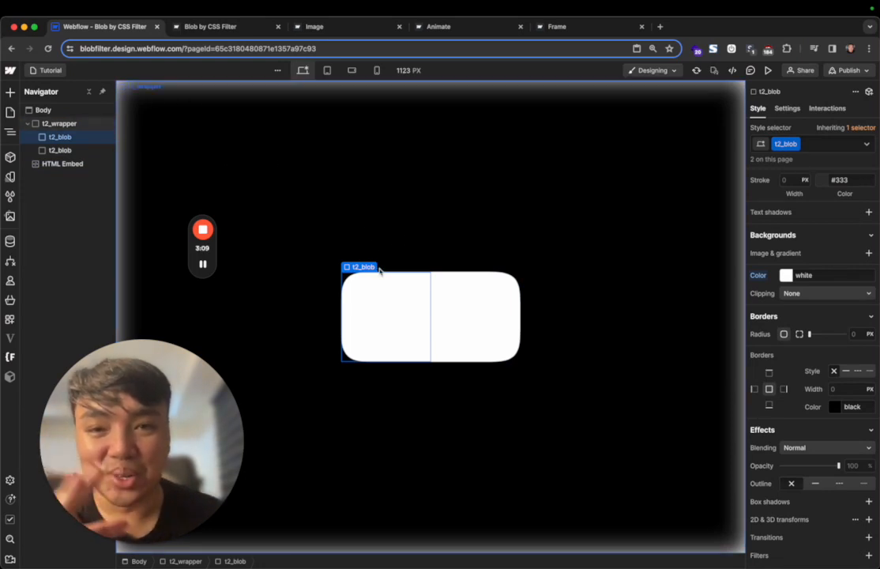
{"action": "double_click", "coordinate": [96, 165]}
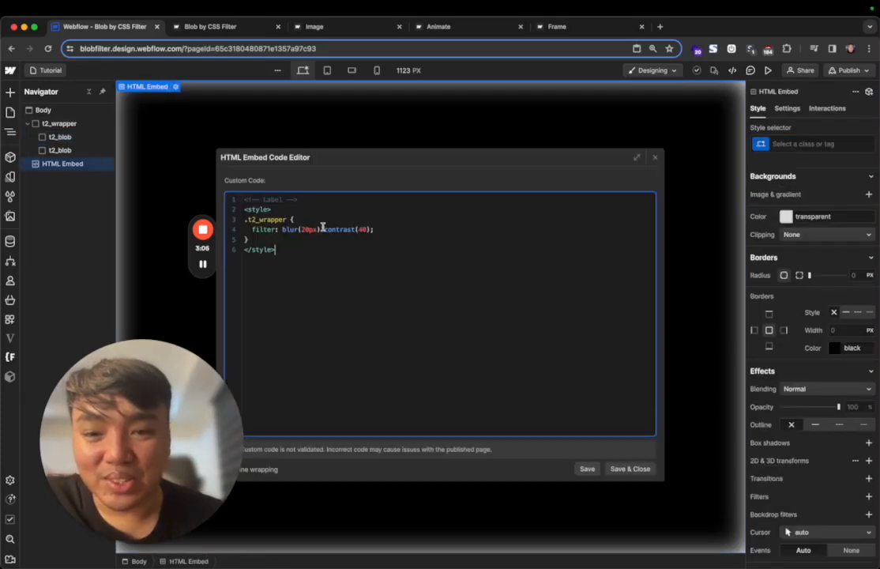
{"action": "key", "text": "super+shift+Right"}
{"action": "key", "text": "super+c"}
{"action": "key", "text": "BackSpace"}
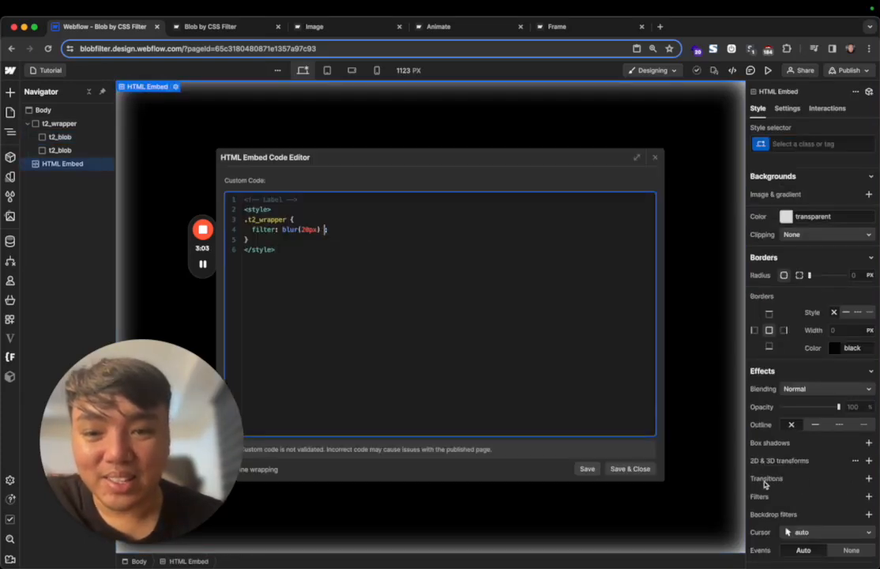
{"action": "left_click", "coordinate": [642, 468]}
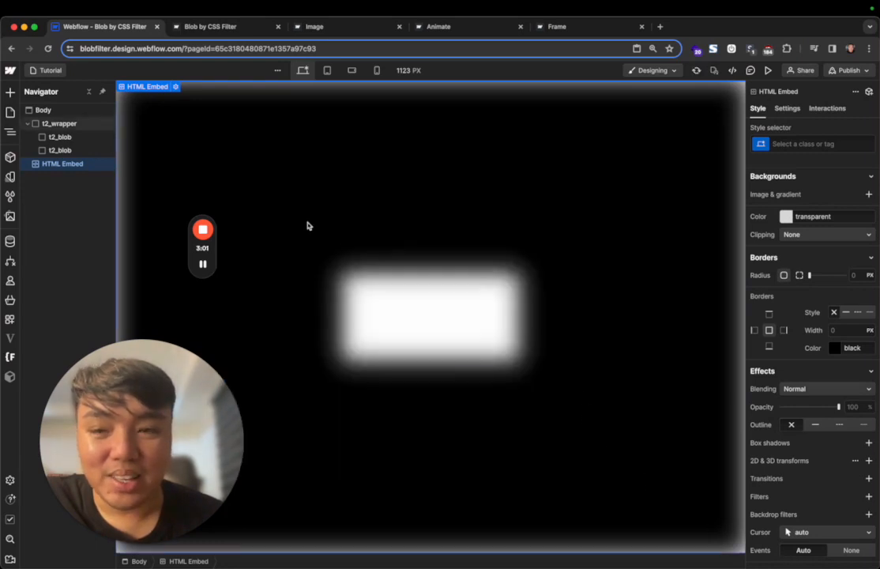
Restore contrast(40) after blur(20px) in the embed's .t2_wrapper filter and save the code
{"action": "double_click", "coordinate": [290, 190]}
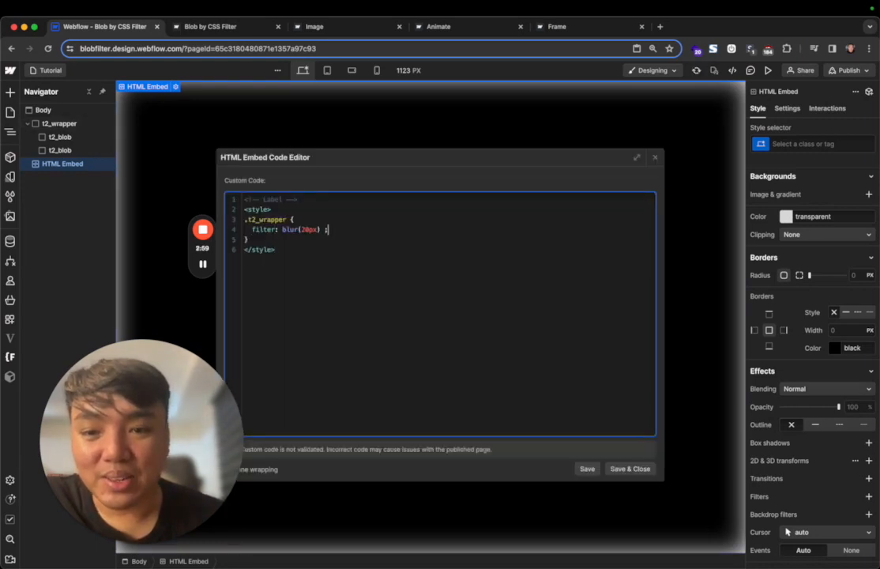
{"action": "key", "text": "super+v"}
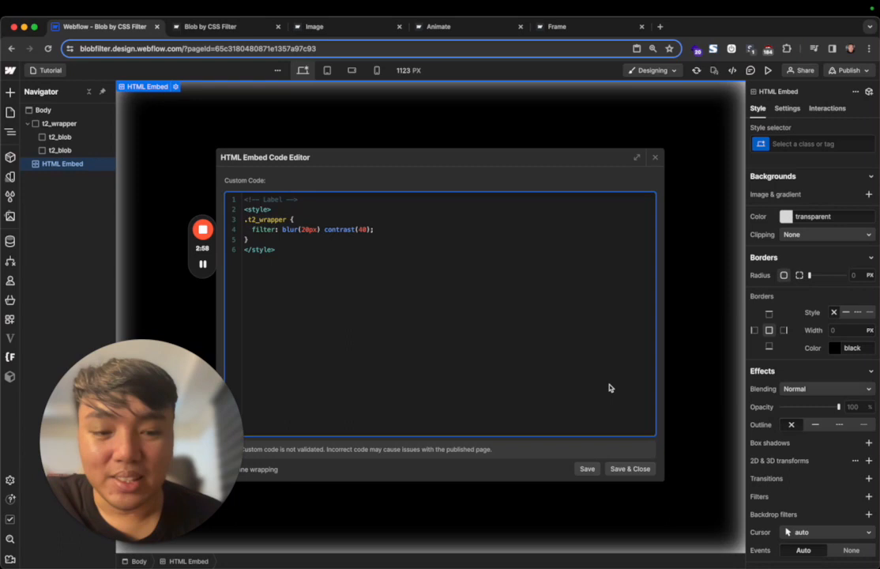
{"action": "left_click", "coordinate": [630, 468]}
Give t2_wrapper a solid black outline 5 vw wide
{"action": "left_click", "coordinate": [230, 99]}
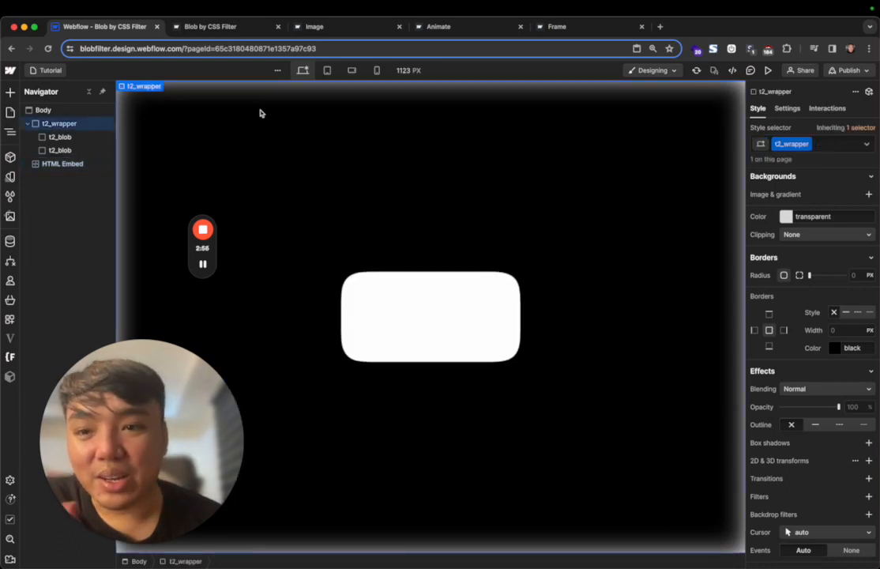
{"action": "scroll", "coordinate": [826, 291], "scroll_direction": "down", "scroll_amount": 5}
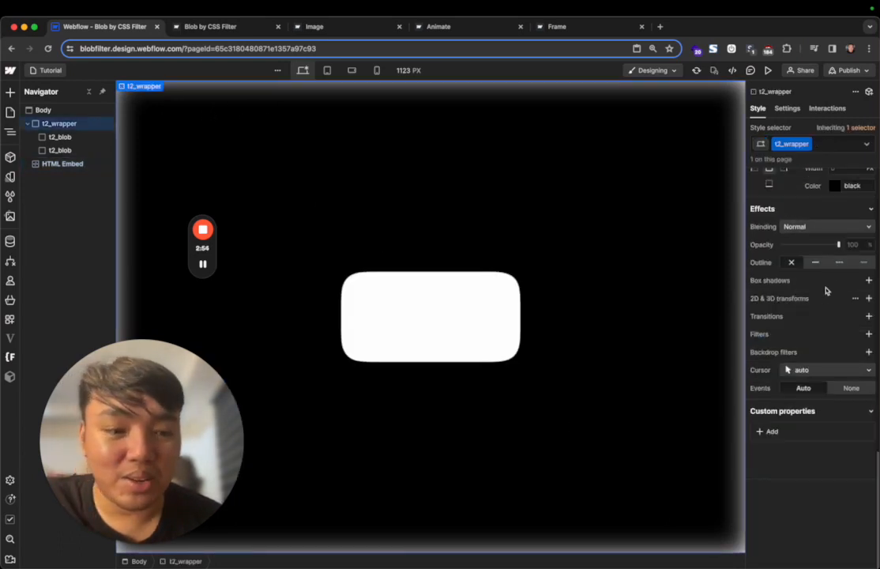
{"action": "left_click", "coordinate": [816, 261]}
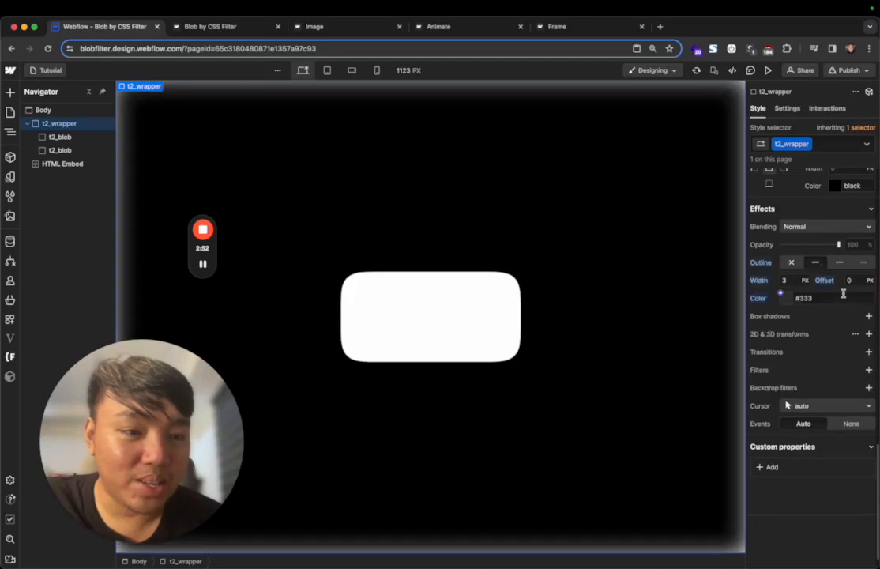
{"action": "left_click", "coordinate": [796, 280]}
{"action": "type", "text": "5vw"}
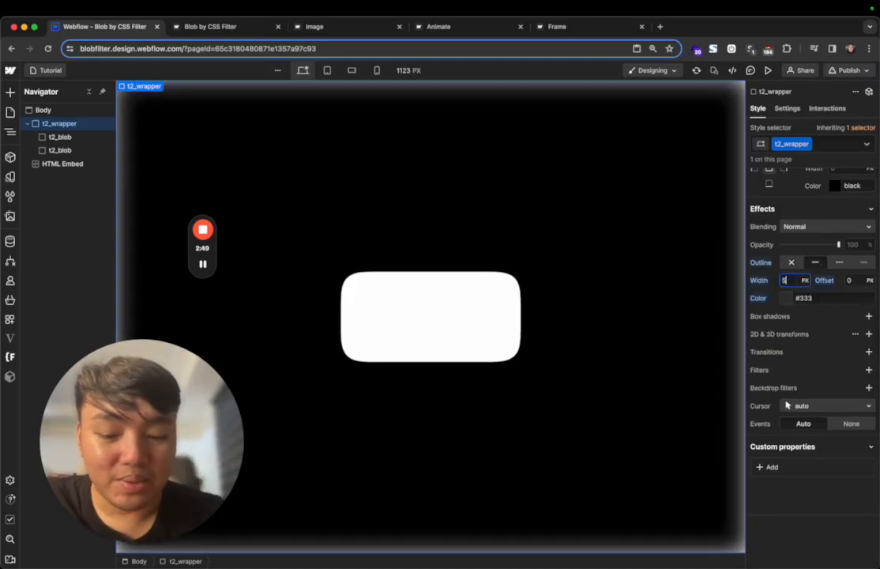
{"action": "key", "text": "Return"}
{"action": "left_click", "coordinate": [799, 298]}
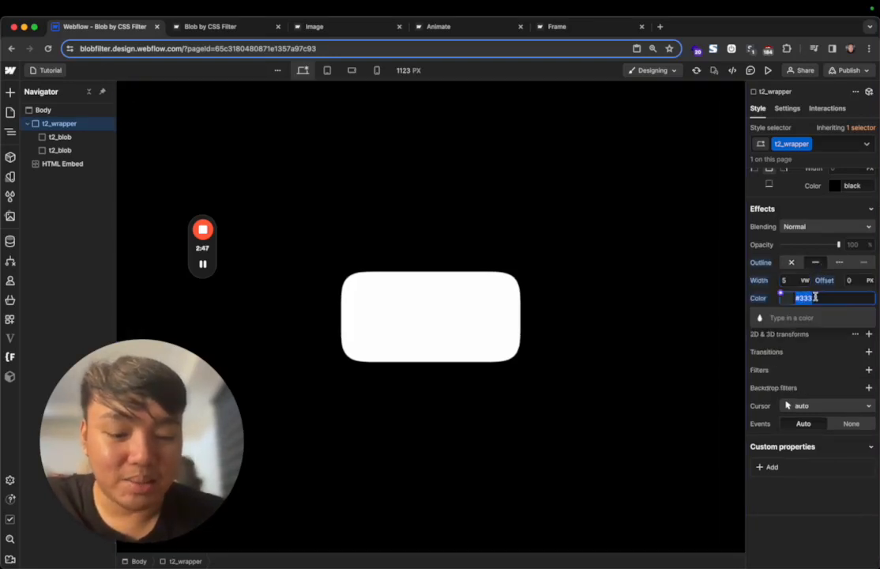
{"action": "type", "text": "black"}
{"action": "key", "text": "Return"}
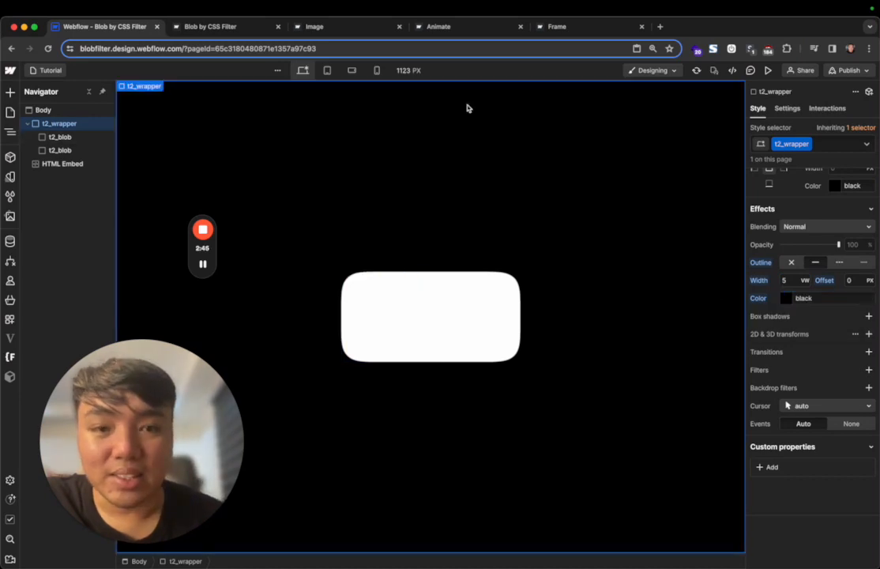
Test the gooey merge by moving the is-2 blob -124px vertically with a transform, and reset that transform
{"action": "left_click", "coordinate": [453, 294]}
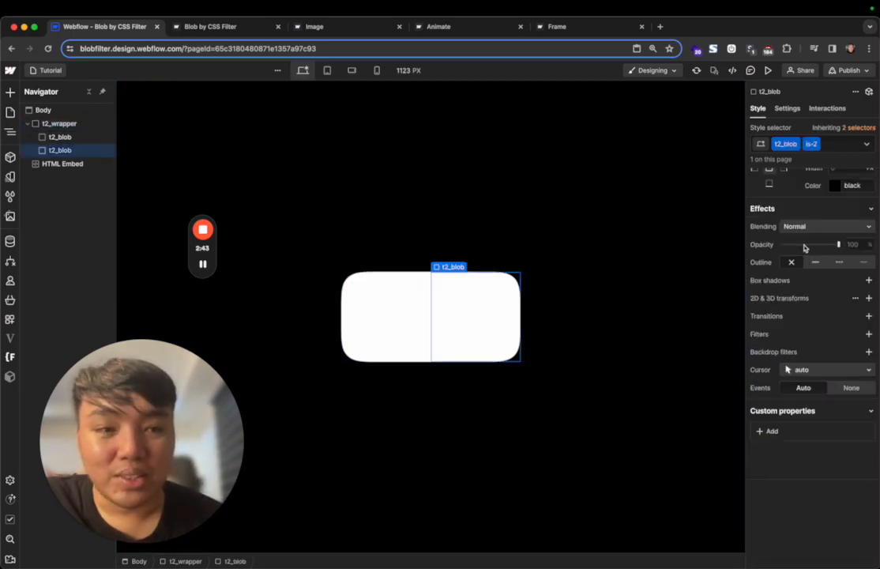
{"action": "scroll", "coordinate": [805, 248], "scroll_direction": "up", "scroll_amount": 3}
{"action": "scroll", "coordinate": [839, 339], "scroll_direction": "down", "scroll_amount": 3}
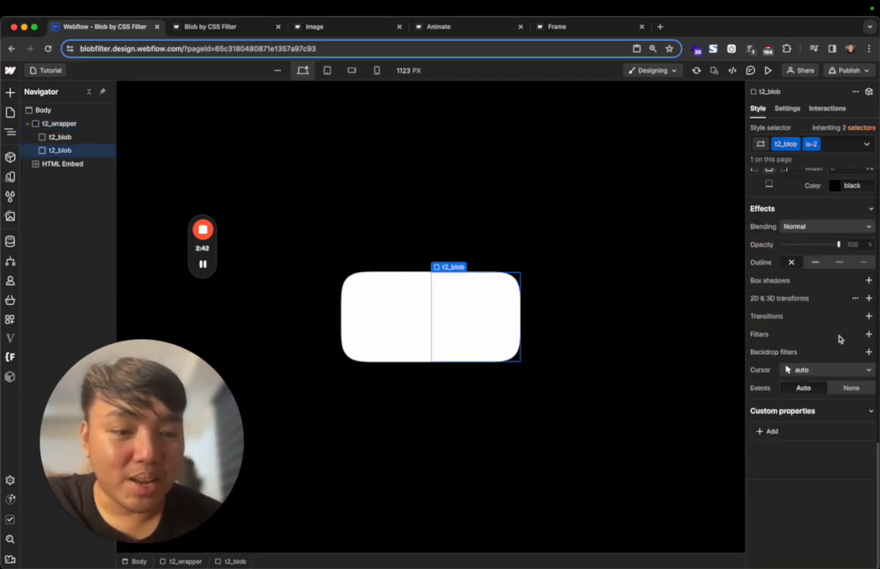
{"action": "left_click", "coordinate": [870, 299]}
{"action": "mouse_move", "coordinate": [801, 375]}
{"action": "left_mouse_down"}
{"action": "mouse_move", "coordinate": [825, 377]}
{"action": "mouse_move", "coordinate": [787, 381]}
{"action": "left_mouse_up"}
{"action": "left_click", "coordinate": [802, 323]}
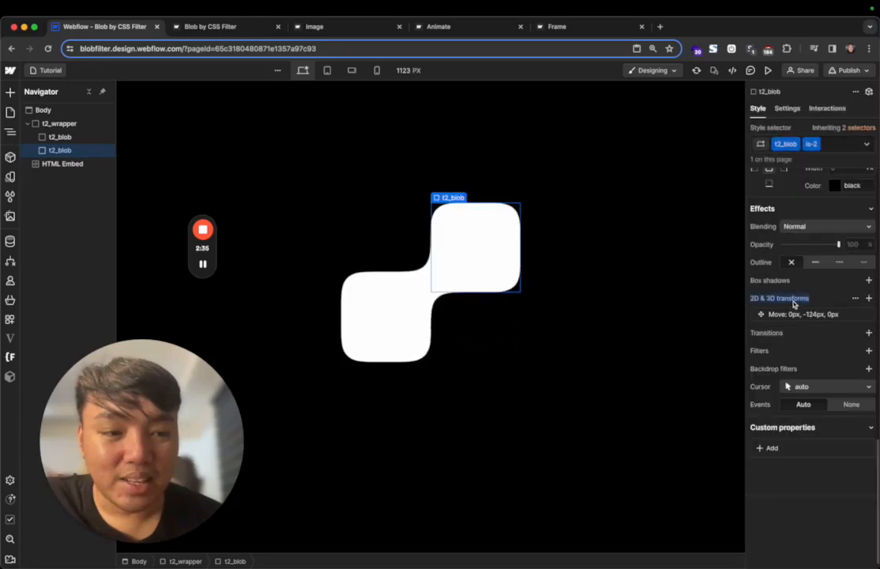
{"action": "left_click", "coordinate": [795, 300], "text": "alt"}
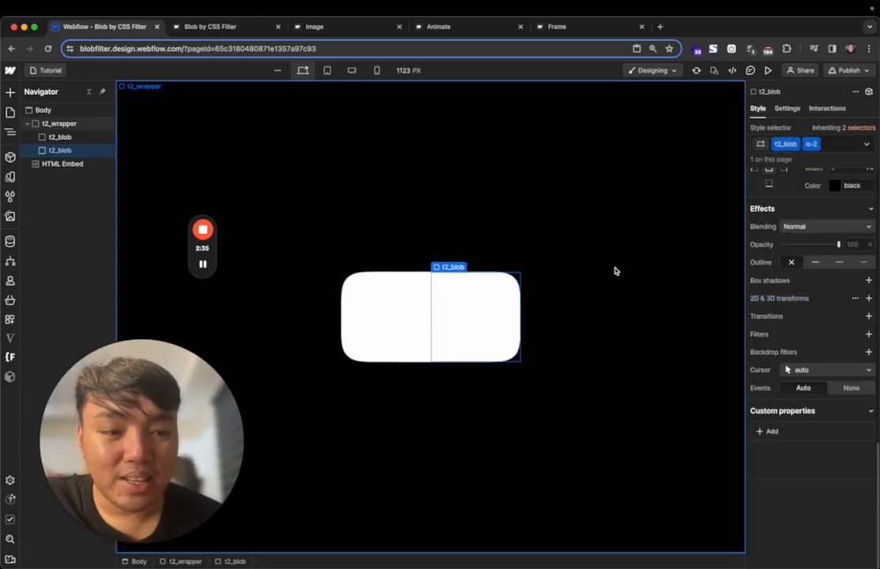
Cut the filter declaration out of the .t2_wrapper rule, save the code, and delete the HTML Embed element
{"action": "double_click", "coordinate": [84, 166]}
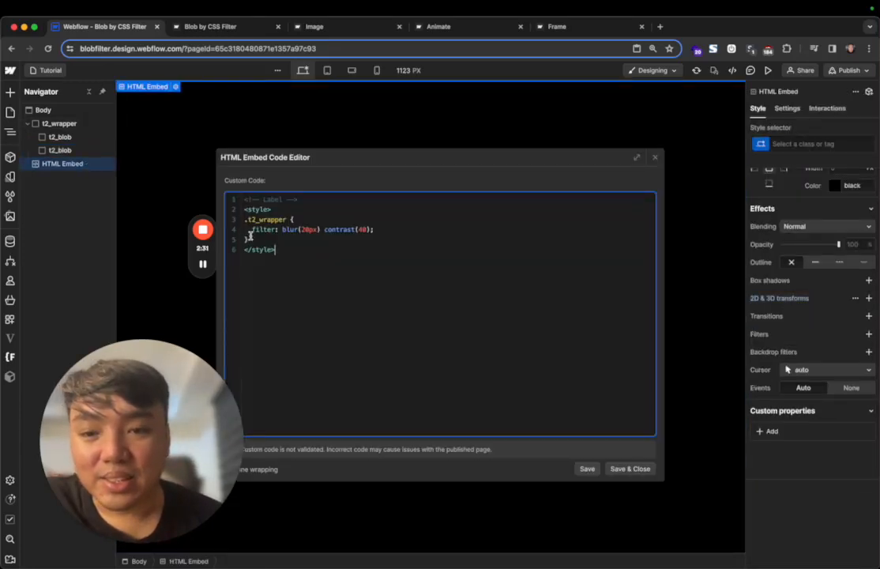
{"action": "key", "text": "shift+super+Right"}
{"action": "key", "text": "super+c"}
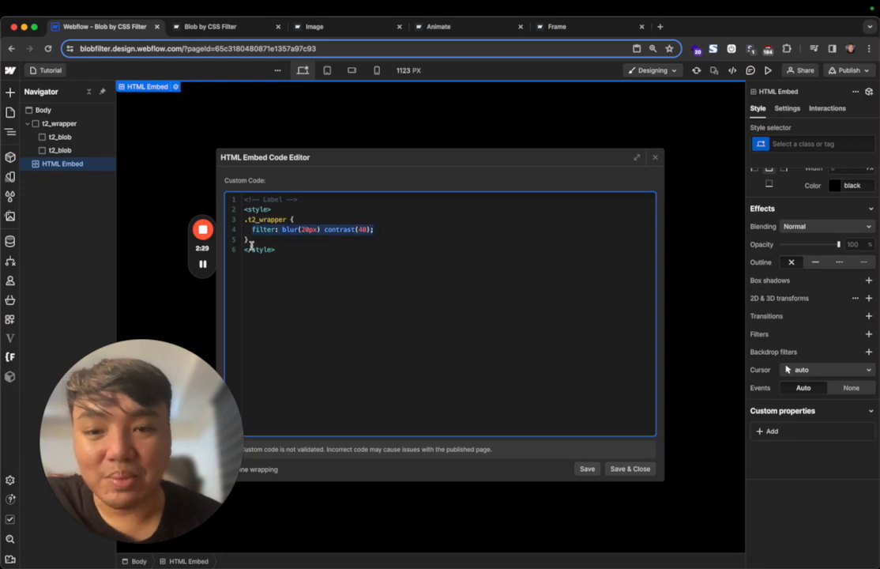
{"action": "key", "text": "BackSpace"}
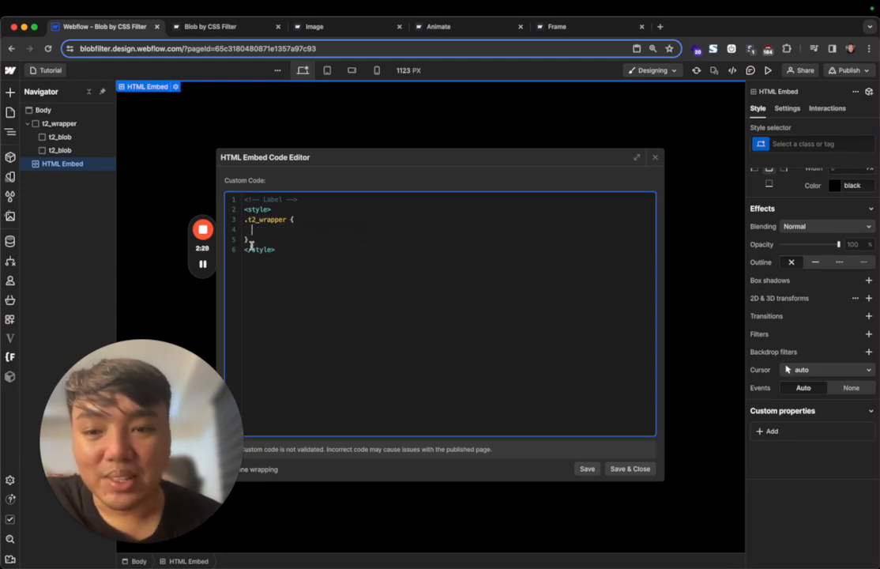
{"action": "left_click", "coordinate": [641, 470]}
{"action": "key", "text": "BackSpace"}
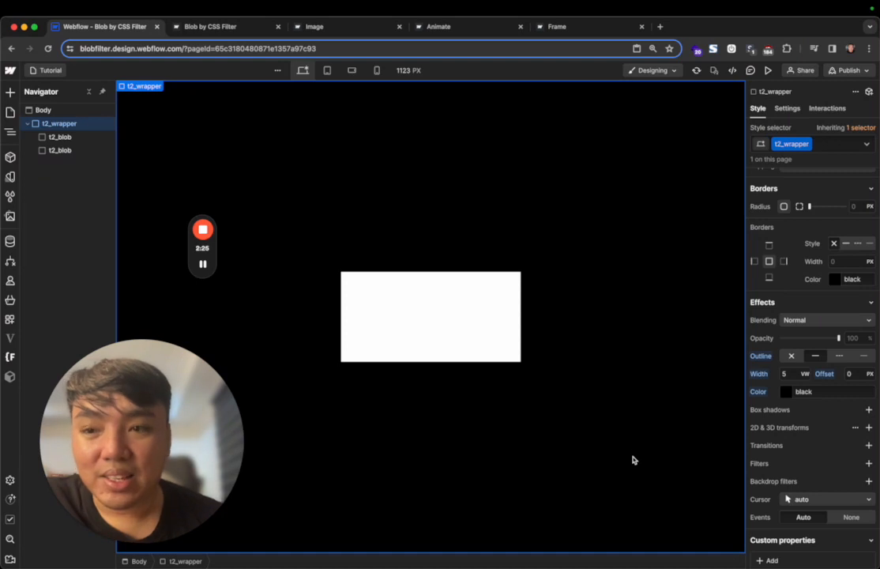
Add the custom property filter: blur(20px) contrast(40) to t2_wrapper
{"action": "scroll", "coordinate": [787, 464], "scroll_direction": "down", "scroll_amount": 5}
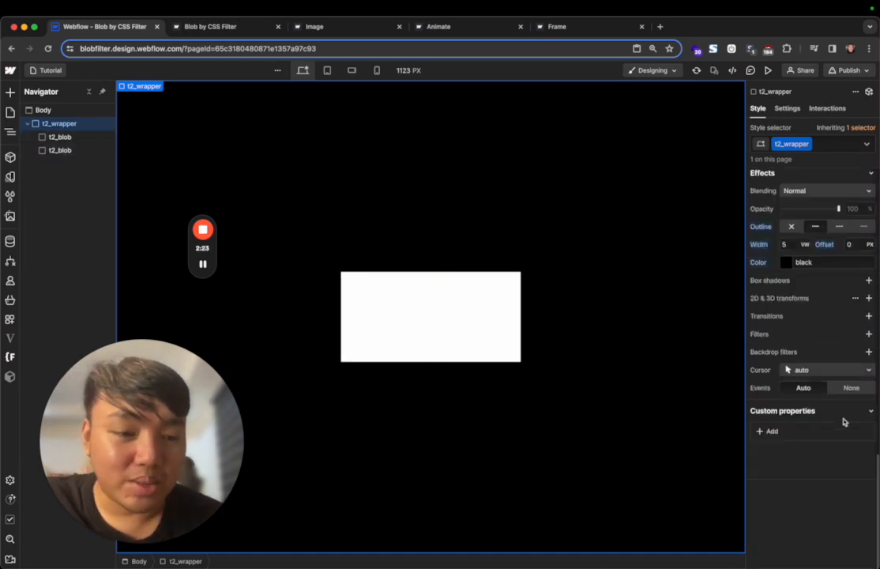
{"action": "left_click", "coordinate": [771, 432]}
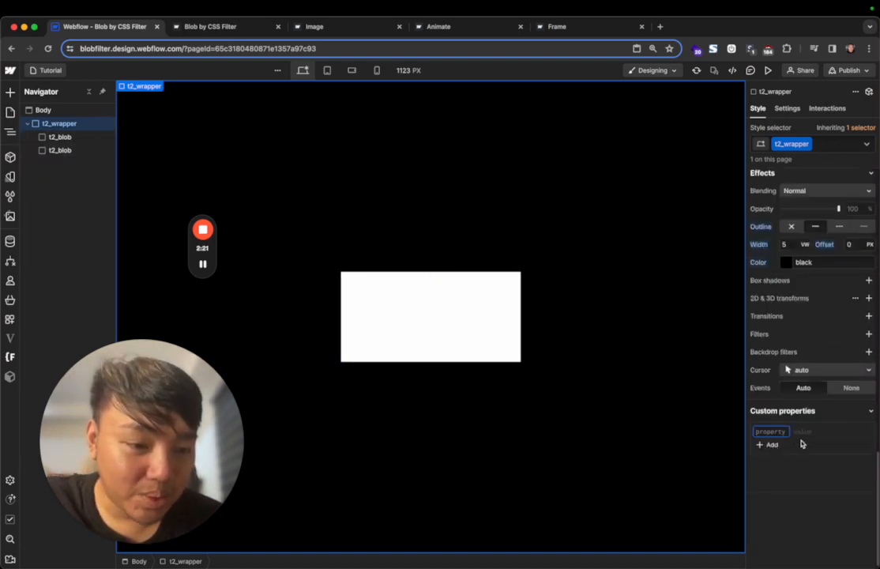
{"action": "key", "text": "super+v"}
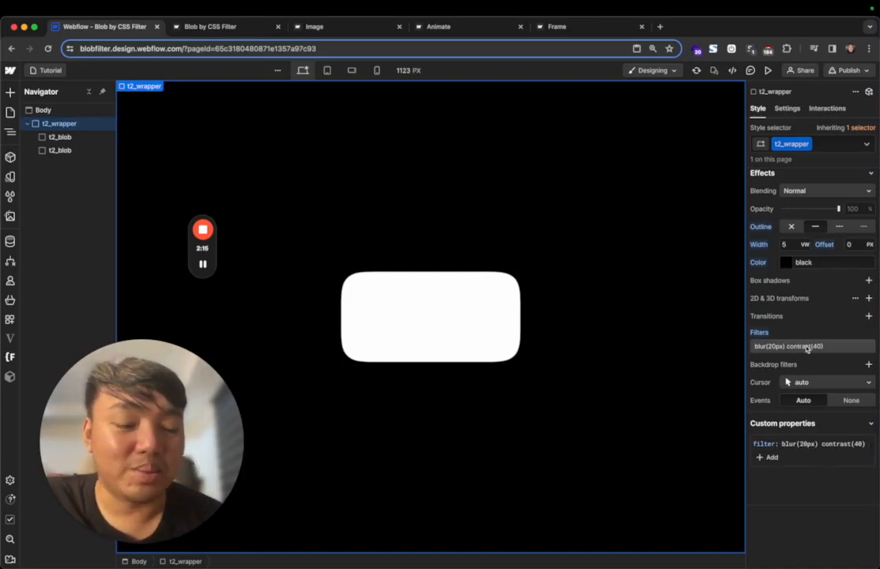
Round the t2_blob class into circles with a 50% border radius
{"action": "left_click", "coordinate": [419, 328]}
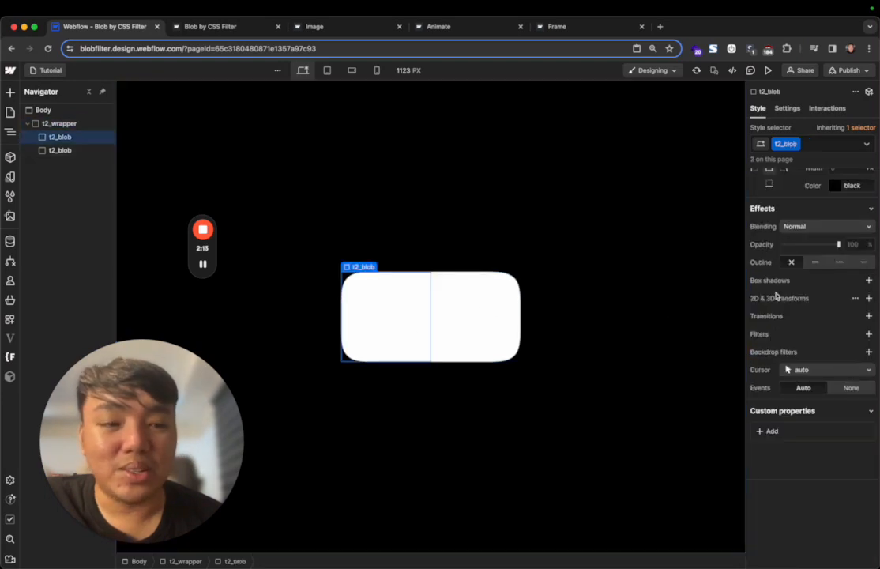
{"action": "scroll", "coordinate": [834, 252], "scroll_direction": "up", "scroll_amount": 3}
{"action": "scroll", "coordinate": [820, 296], "scroll_direction": "up", "scroll_amount": 1}
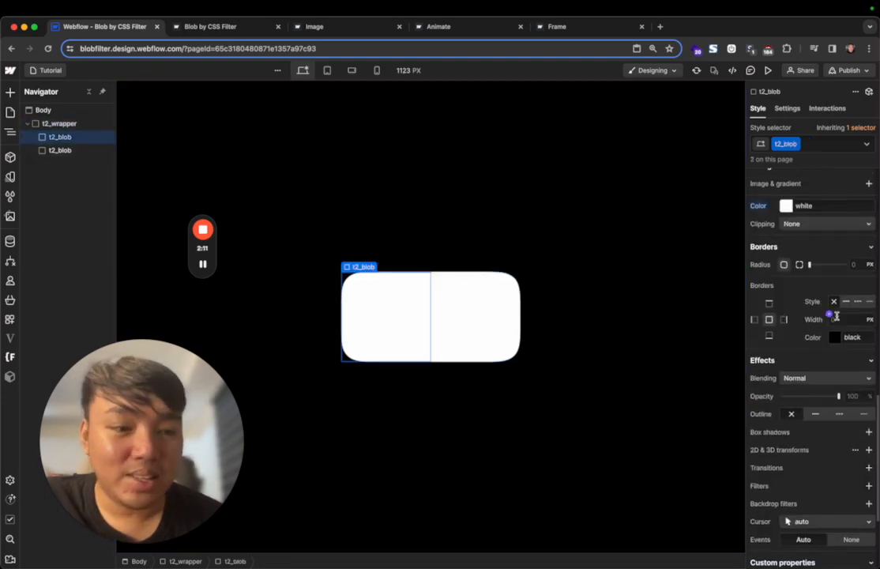
{"action": "left_click", "coordinate": [858, 266]}
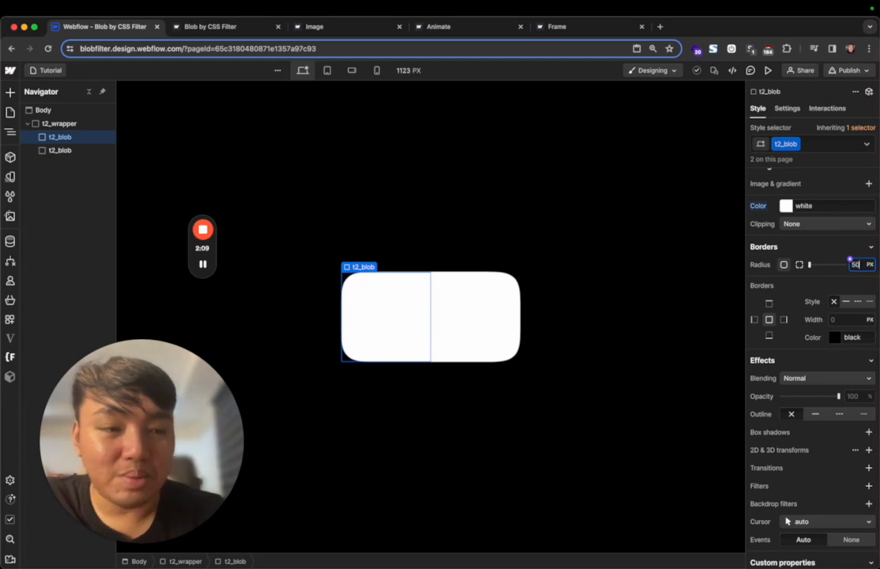
{"action": "type", "text": "50%"}
Add a scroll-into-view interaction to the is-2 blob that starts the Tutorial Blob [Left to Right] animation, and review its actions
{"action": "left_click", "coordinate": [454, 313]}
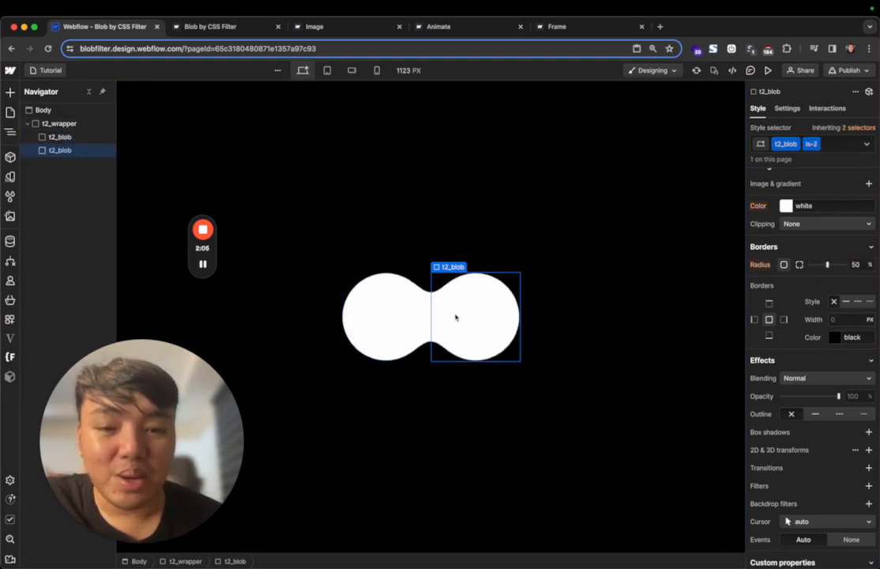
{"action": "left_click", "coordinate": [818, 110]}
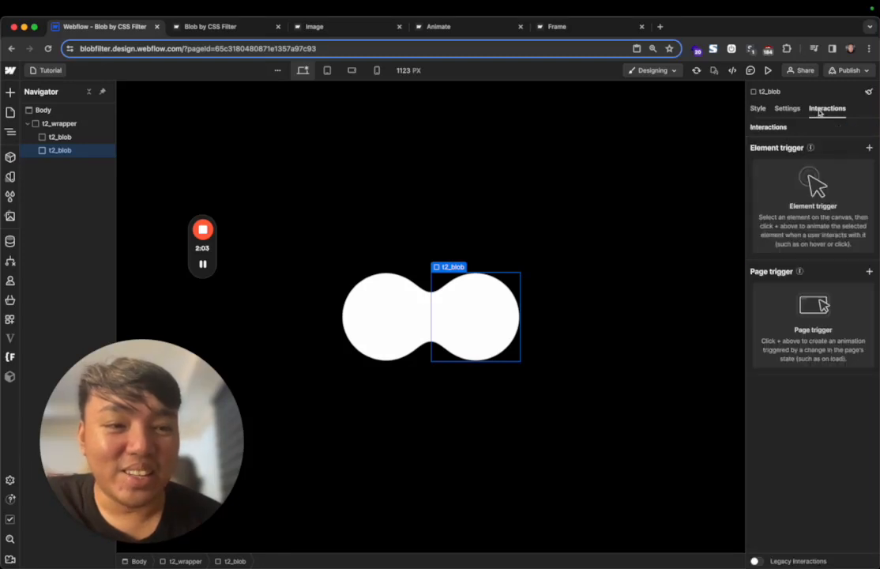
{"action": "left_click", "coordinate": [867, 145]}
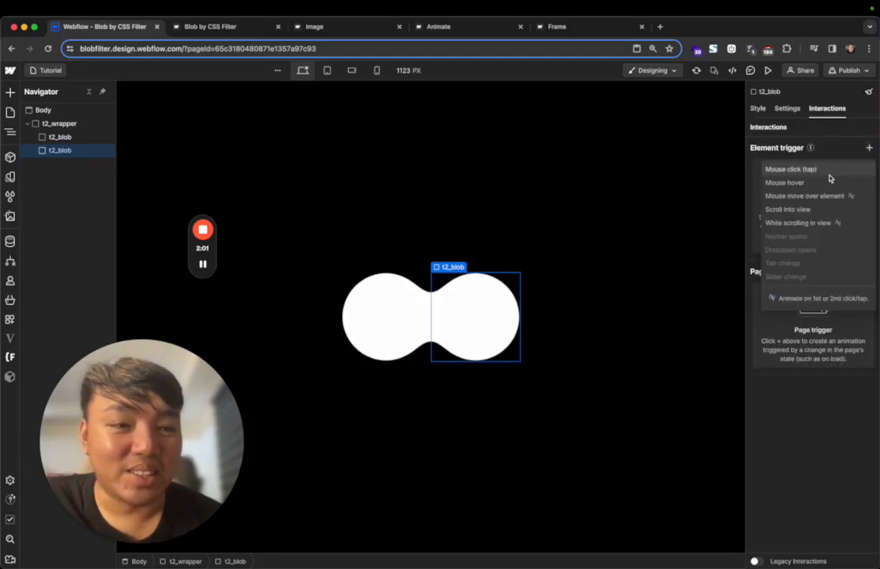
{"action": "left_click", "coordinate": [794, 208]}
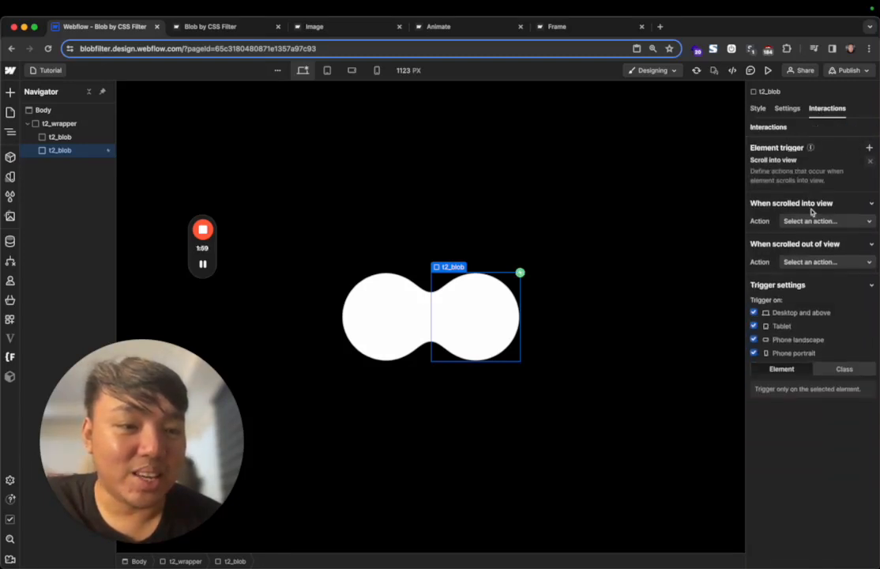
{"action": "left_click", "coordinate": [814, 207]}
{"action": "left_click", "coordinate": [794, 230]}
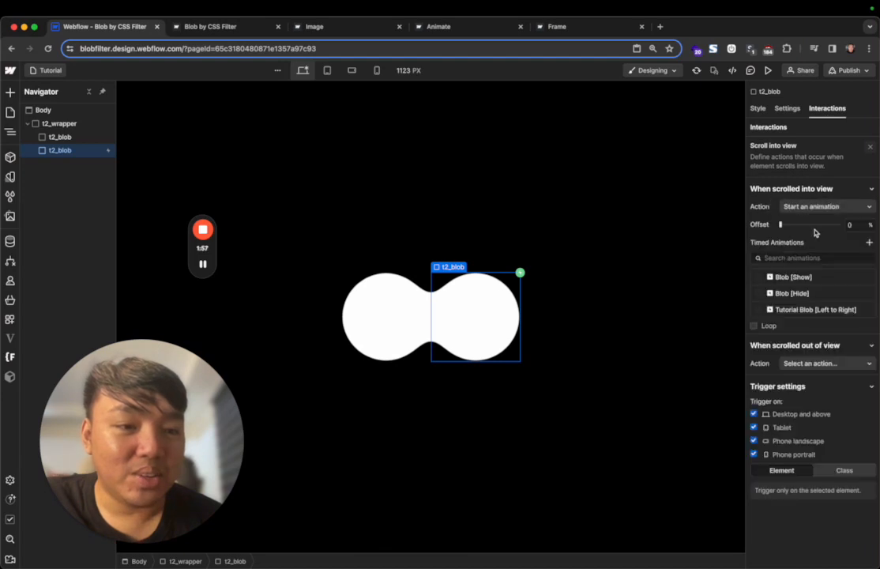
{"action": "double_click", "coordinate": [813, 313]}
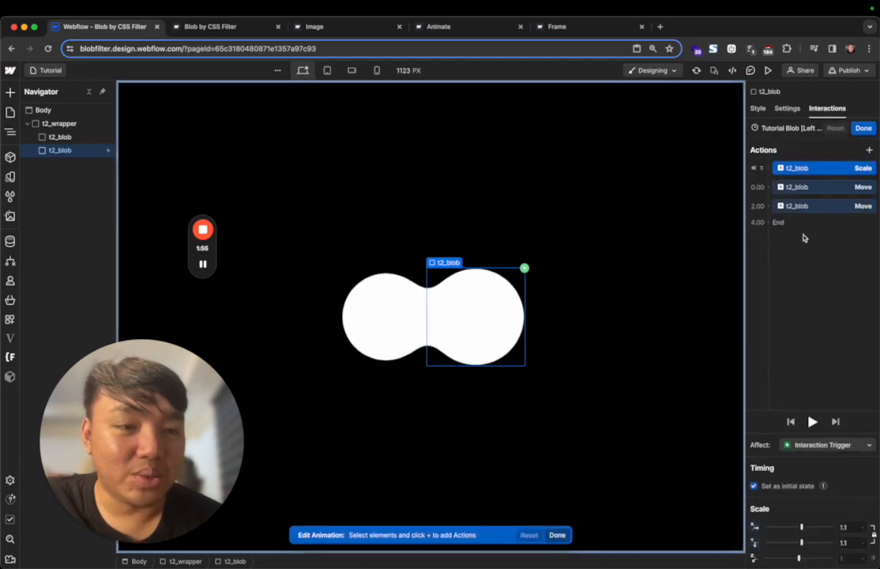
{"action": "left_click", "coordinate": [863, 128]}
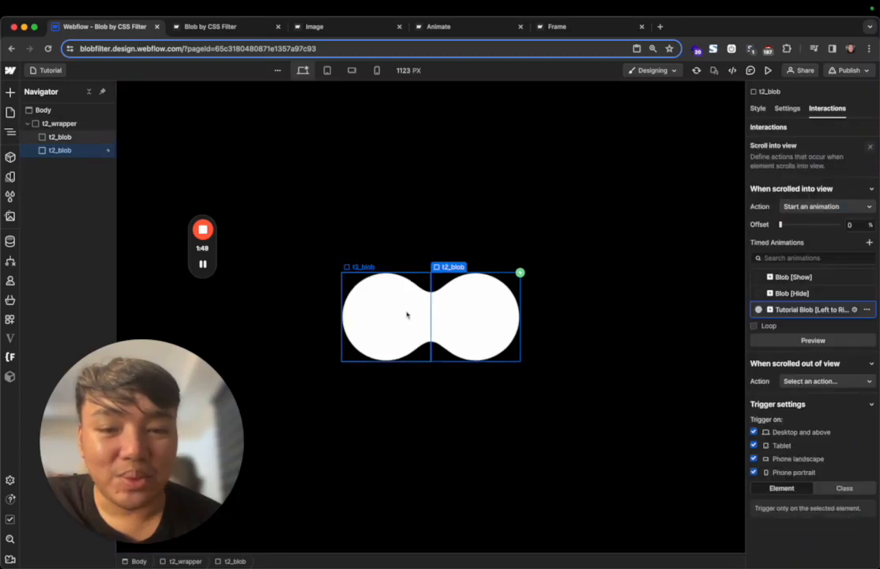
Add a scale transform of 1.1 on X and Y to the t2_blob class
{"action": "left_click", "coordinate": [407, 316]}
{"action": "key", "text": "s"}
{"action": "scroll", "coordinate": [839, 443], "scroll_direction": "down", "scroll_amount": 10}
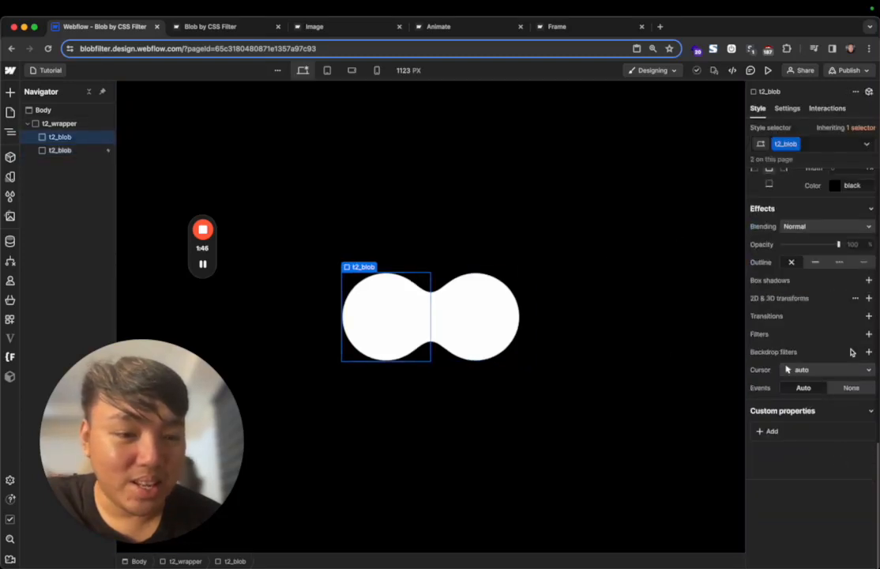
{"action": "left_click", "coordinate": [869, 300]}
{"action": "left_click", "coordinate": [805, 336]}
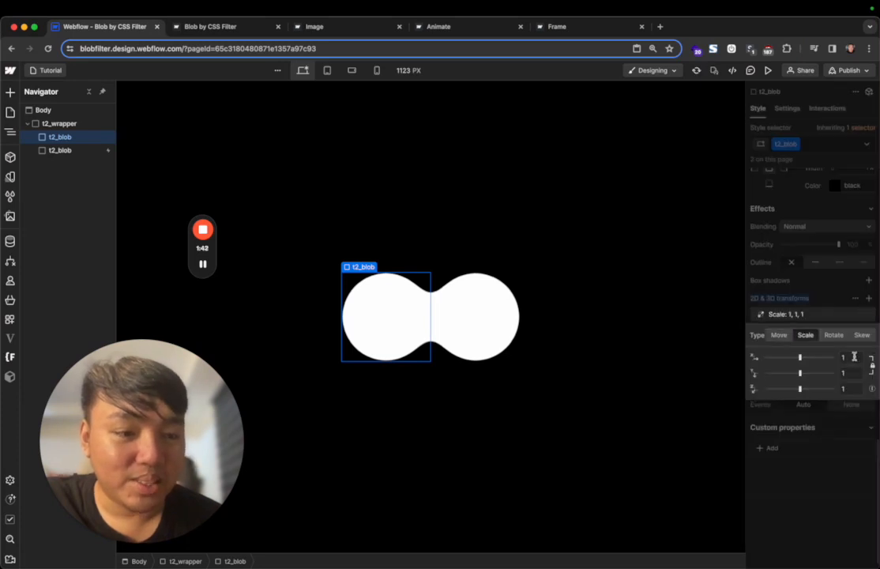
{"action": "left_click", "coordinate": [850, 357]}
{"action": "type", "text": "1.1"}
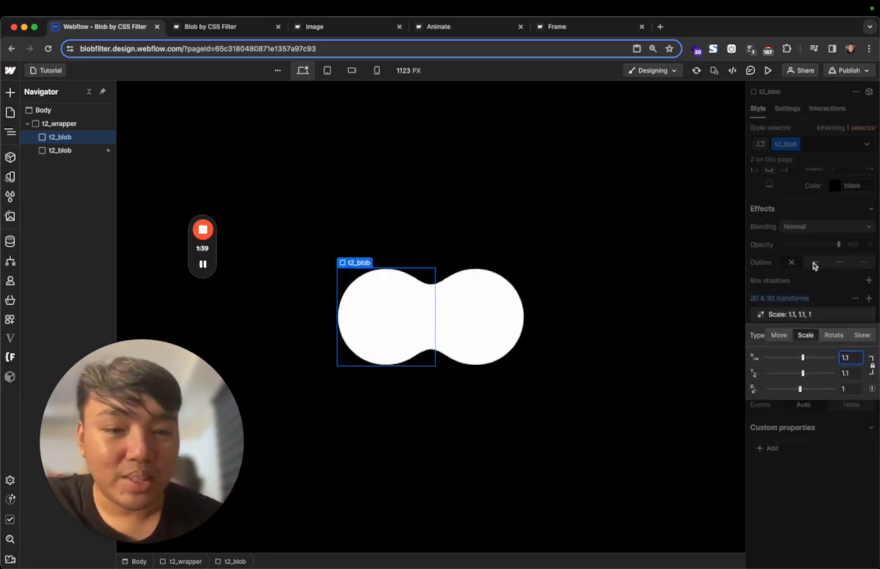
{"action": "left_click", "coordinate": [815, 265]}
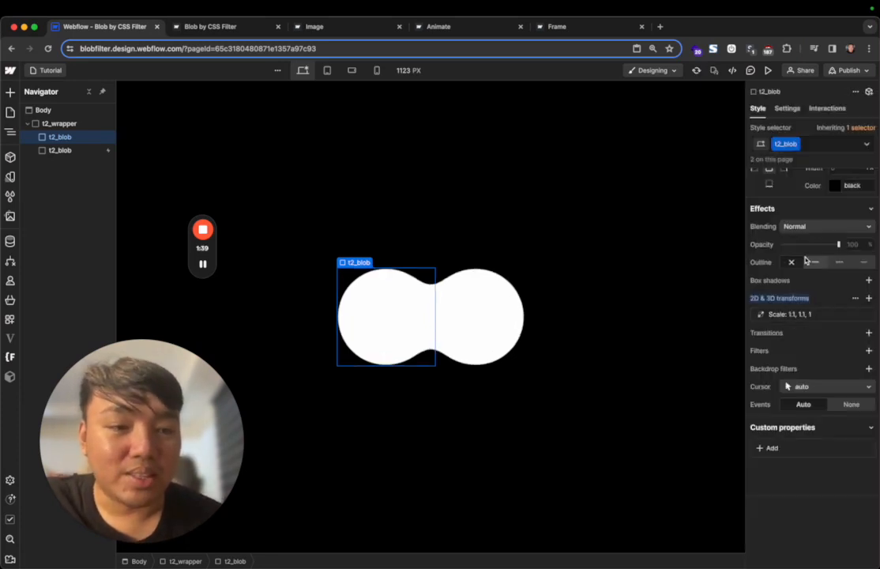
Preview the page to watch the blob animation, and check the transform inherited by the is-2 blob
{"action": "left_click", "coordinate": [768, 75]}
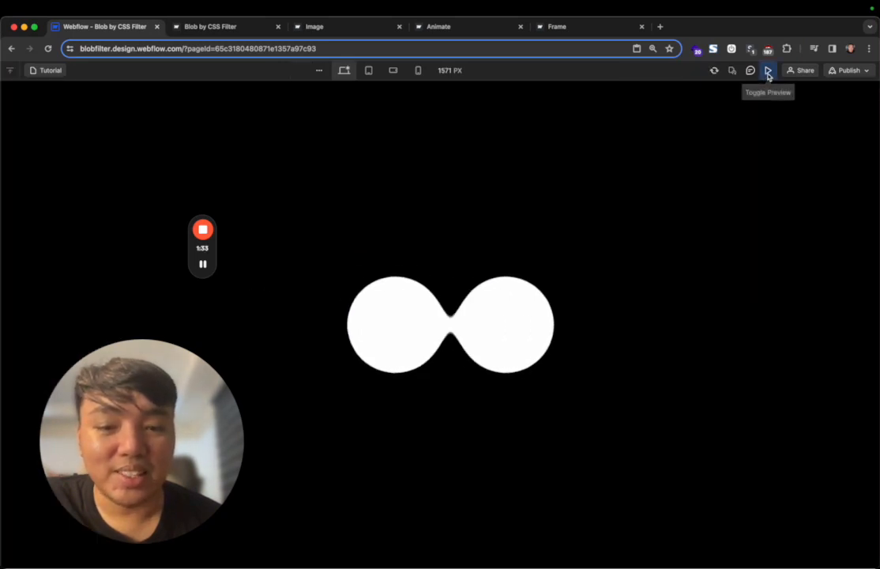
{"action": "left_click", "coordinate": [768, 75]}
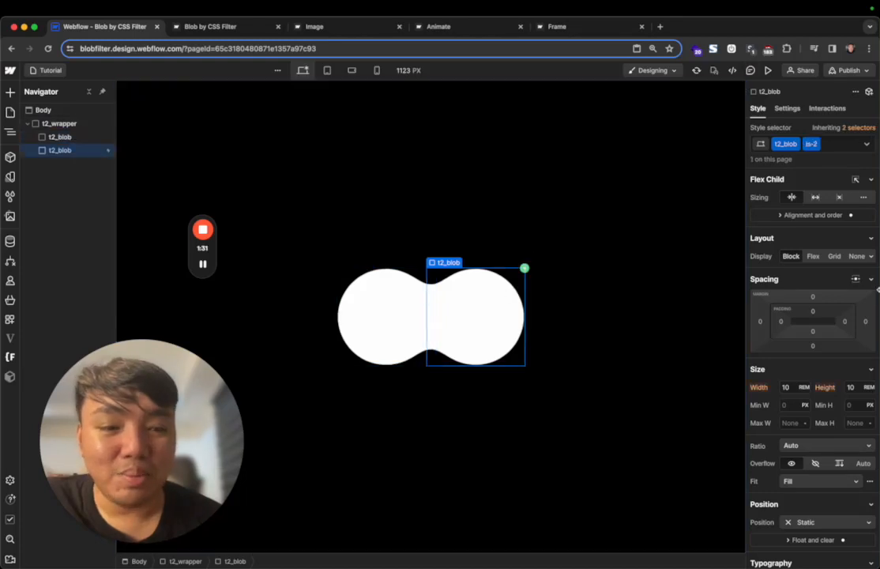
{"action": "scroll", "coordinate": [861, 299], "scroll_direction": "down", "scroll_amount": 10}
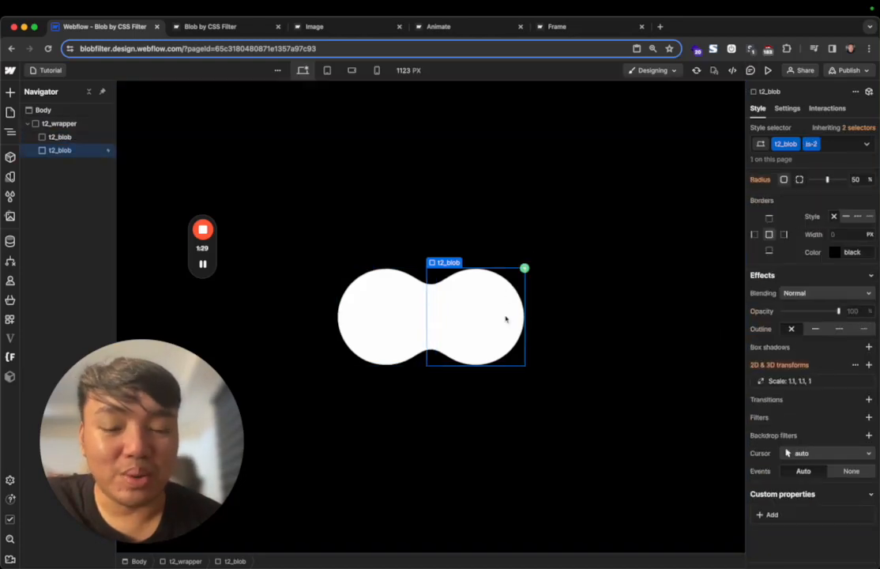
Insert an image element directly in Body and use the ocean .webp asset as its source
{"action": "left_click", "coordinate": [70, 114]}
{"action": "key", "text": "super+k"}
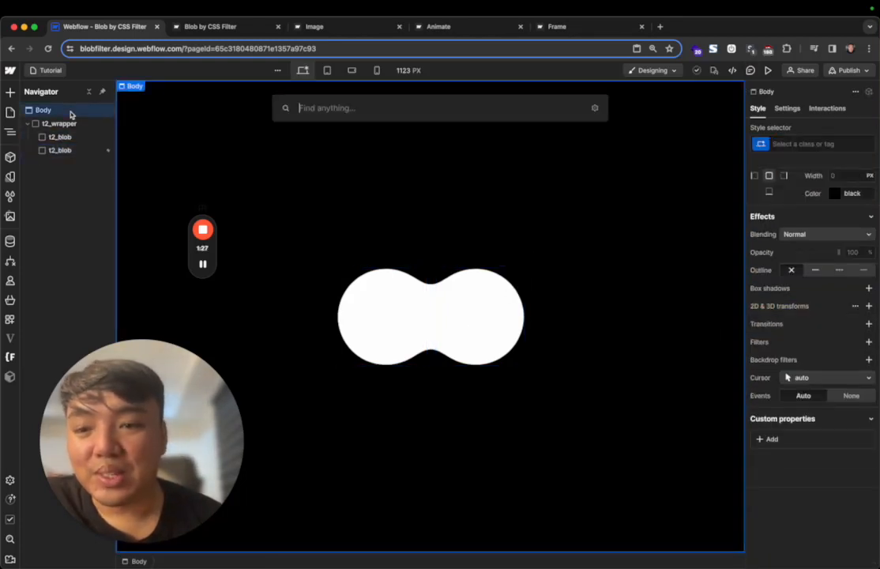
{"action": "type", "text": "img"}
{"action": "key", "text": "Return"}
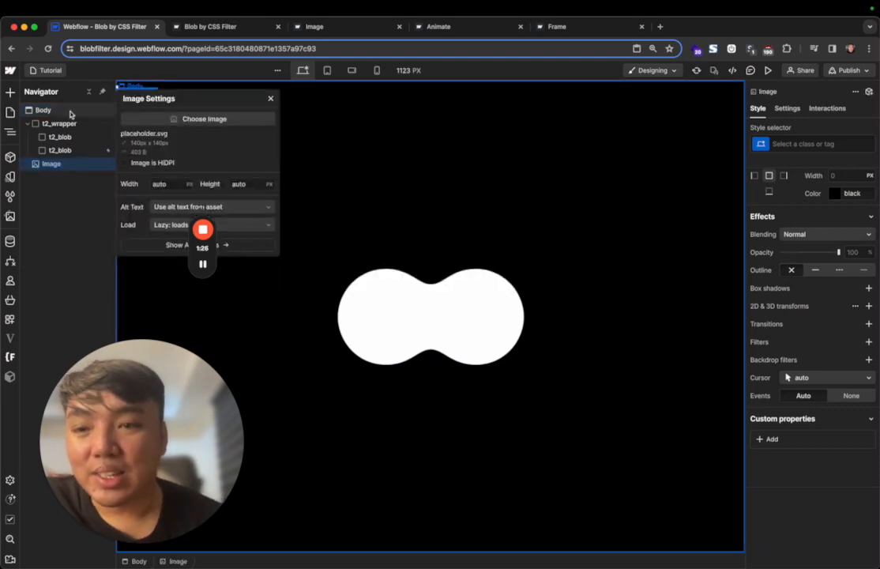
{"action": "key", "text": "j"}
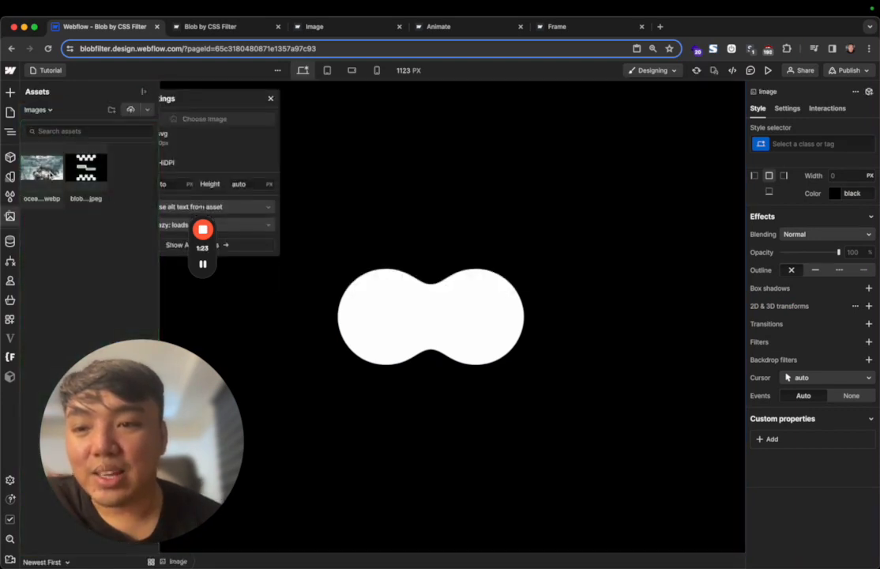
{"action": "left_click", "coordinate": [50, 173]}
{"action": "key", "text": "Escape"}
Assign a new class named t2_image to the image
{"action": "scroll", "coordinate": [859, 274], "scroll_direction": "up", "scroll_amount": 7}
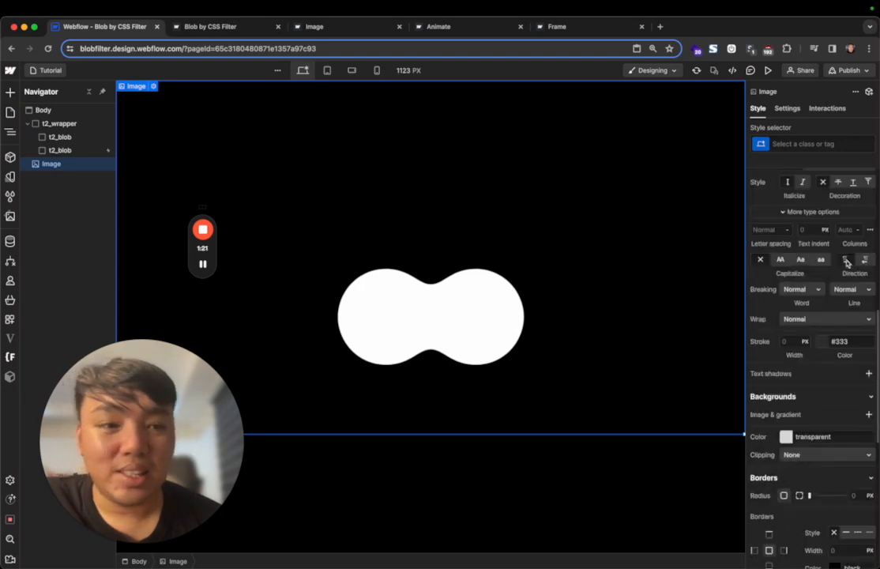
{"action": "key", "text": "super+Return"}
{"action": "type", "text": "t2"}
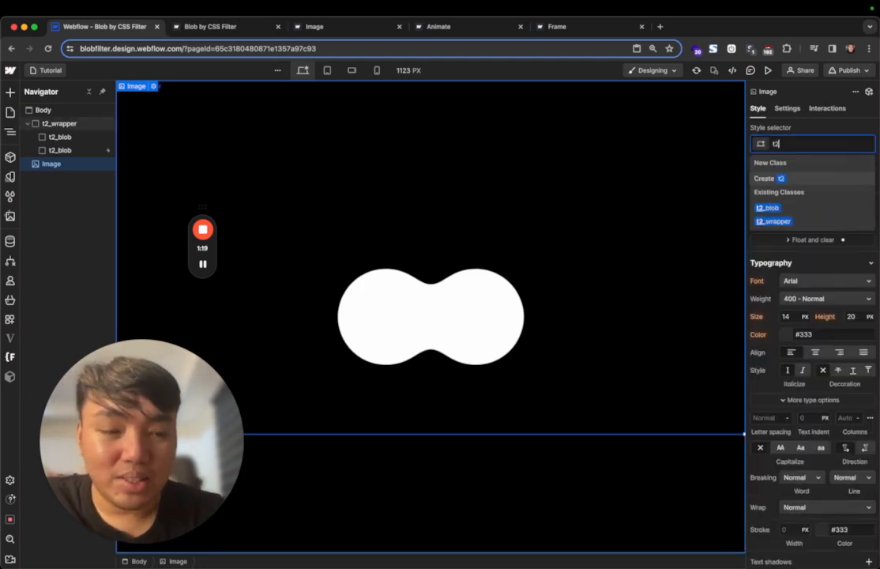
{"action": "type", "text": "_image"}
{"action": "key", "text": "Return"}
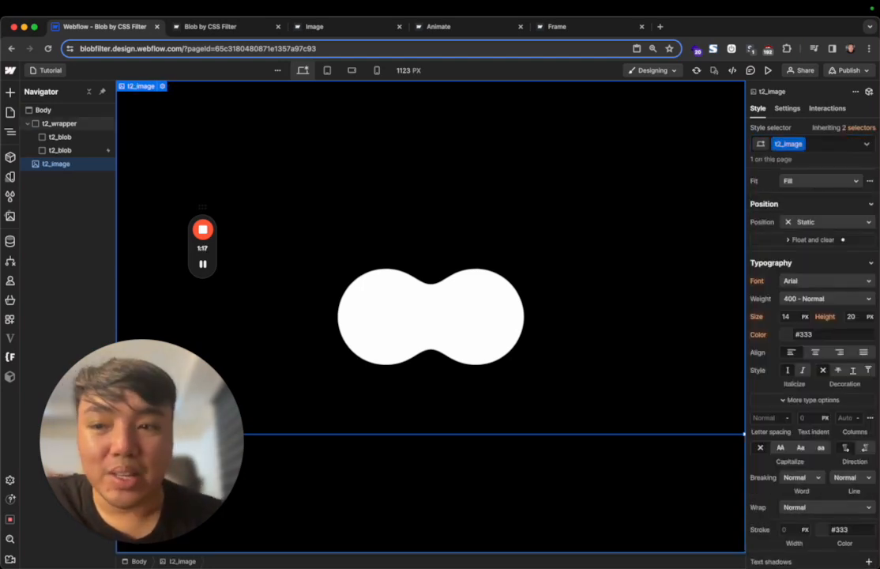
Set the width and height of t2_image to 100%
{"action": "scroll", "coordinate": [804, 319], "scroll_direction": "up", "scroll_amount": 4}
{"action": "type", "text": "1"}
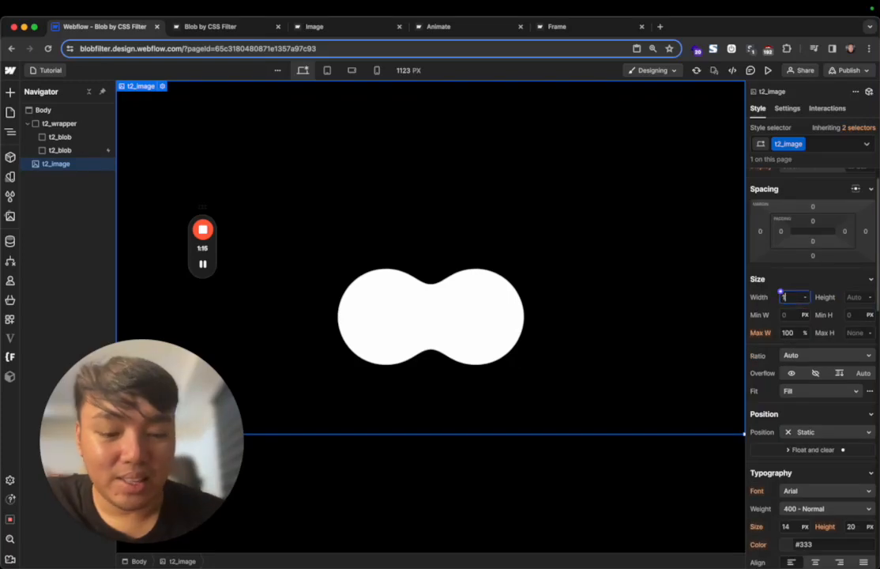
{"action": "type", "text": "00"}
{"action": "key", "text": "Tab"}
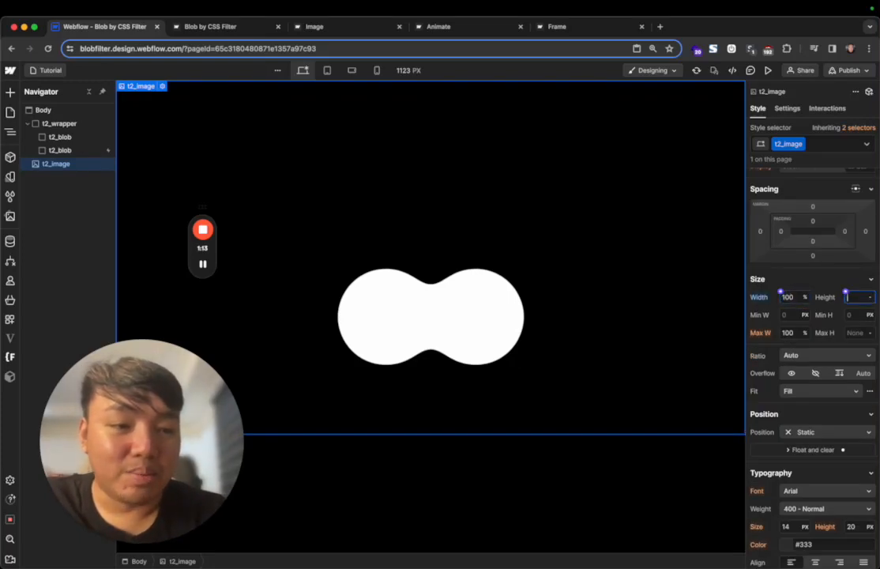
{"action": "type", "text": "100"}
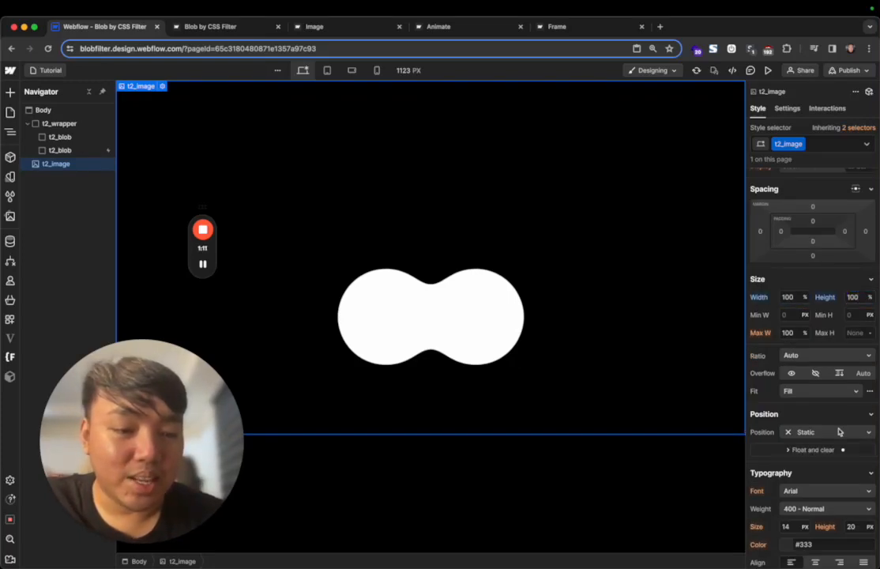
Give t2_image a fixed position covering the full viewport with 0% offsets and a z-index of -1
{"action": "left_click", "coordinate": [825, 432]}
{"action": "left_click", "coordinate": [806, 471]}
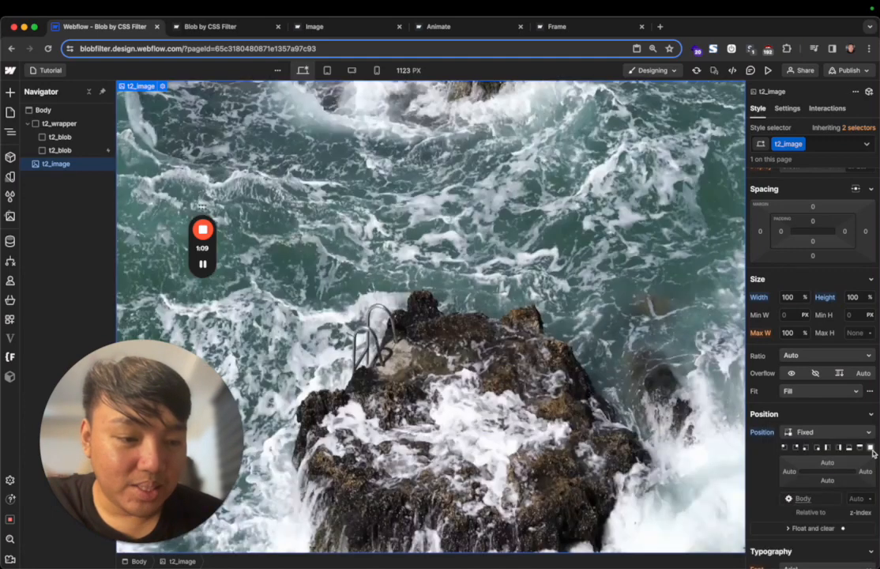
{"action": "left_click", "coordinate": [870, 447]}
{"action": "left_click", "coordinate": [858, 499]}
{"action": "type", "text": "-1"}
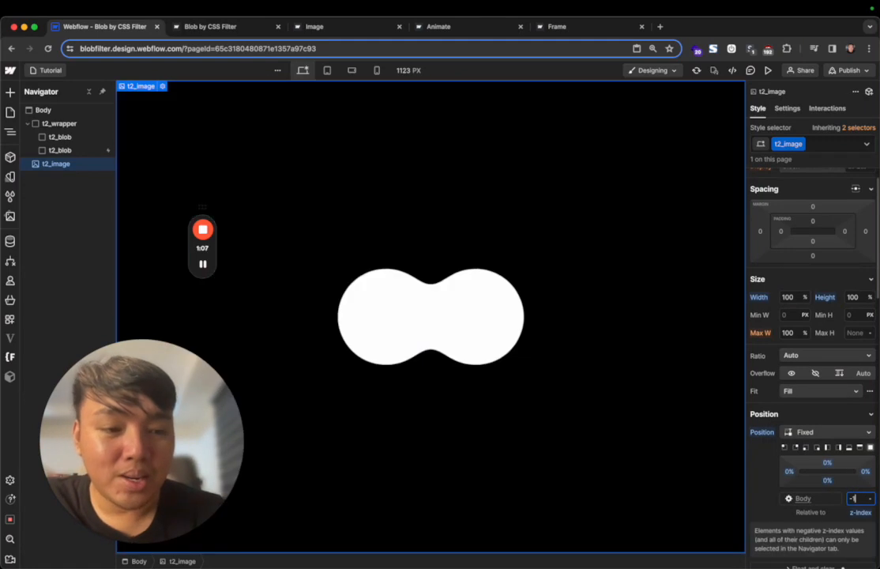
Add a div block and make it the parent of t2_wrapper, directly inside Body
{"action": "left_click", "coordinate": [91, 128]}
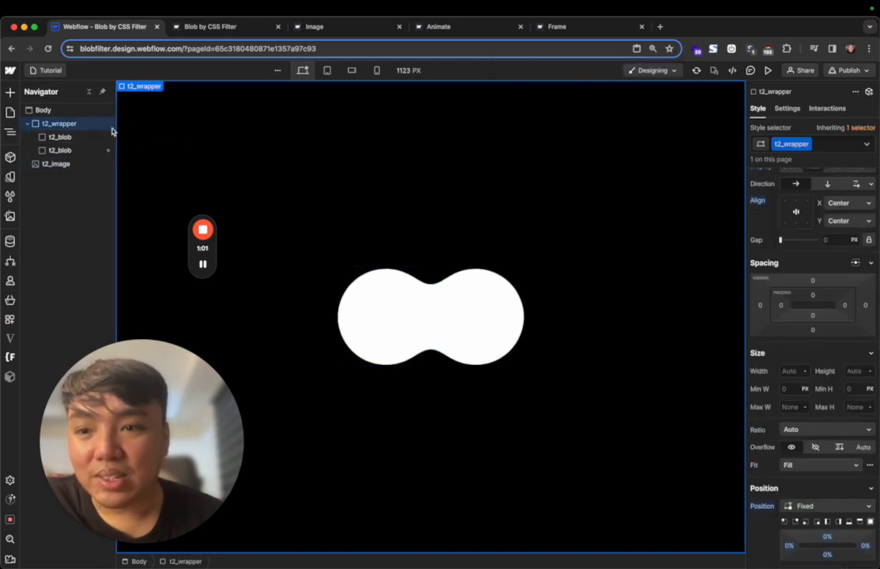
{"action": "key", "text": "super+e"}
{"action": "type", "text": "div"}
{"action": "key", "text": "Return"}
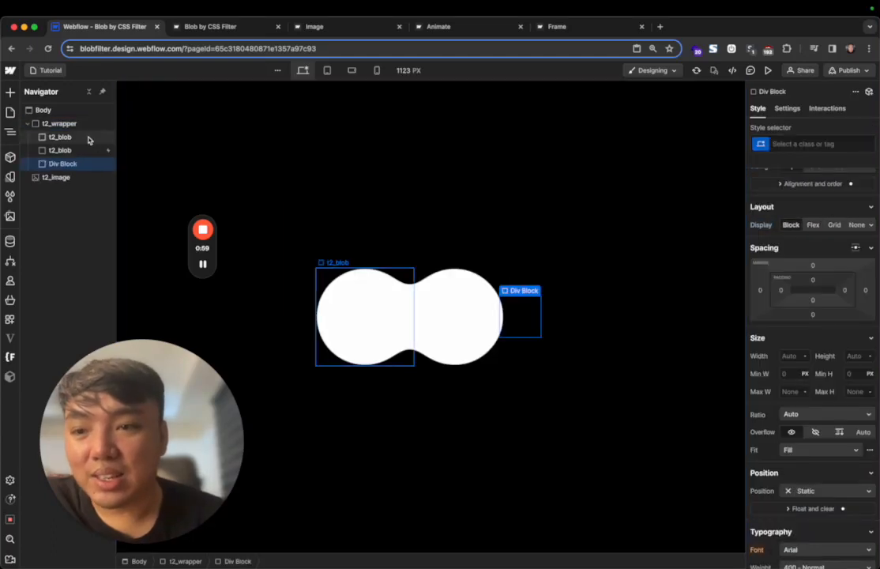
{"action": "left_click_drag", "start_coordinate": [64, 163], "coordinate": [66, 126]}
{"action": "left_click", "coordinate": [61, 133]}
{"action": "left_click", "coordinate": [66, 126]}
{"action": "key", "text": "super+Return"}
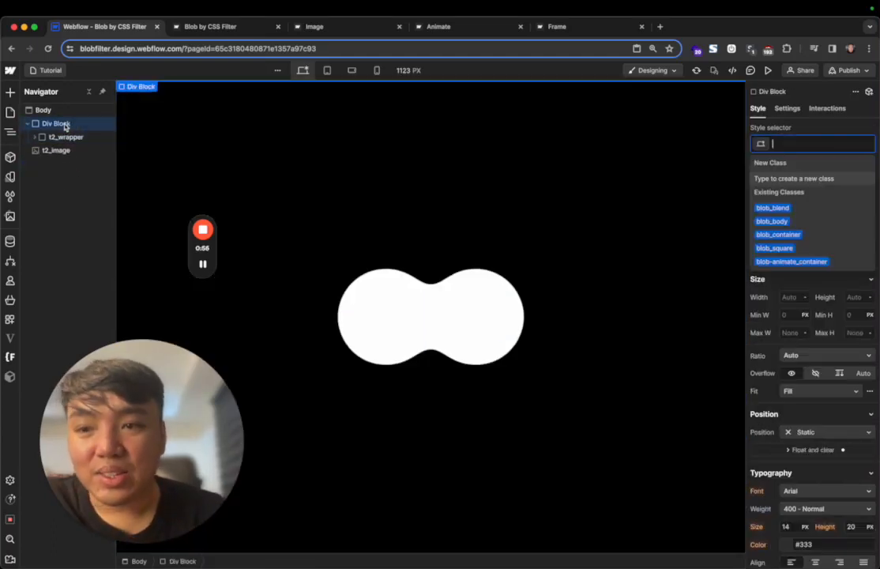
{"action": "type", "text": "t2_wrapper"}
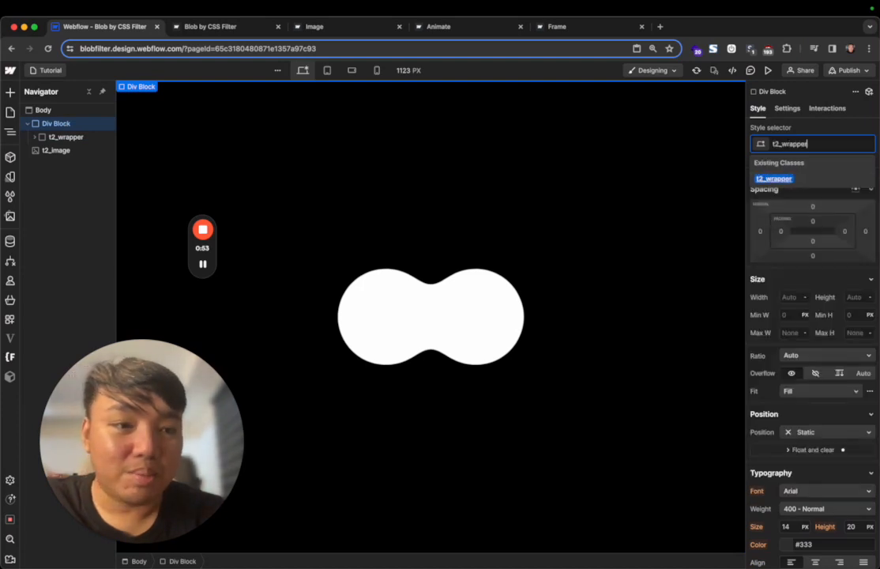
{"action": "key", "text": "Return"}
{"action": "key", "text": "super+z"}
Assign a new class named tw_blend to the div block around t2_wrapper
{"action": "key", "text": "super+Return"}
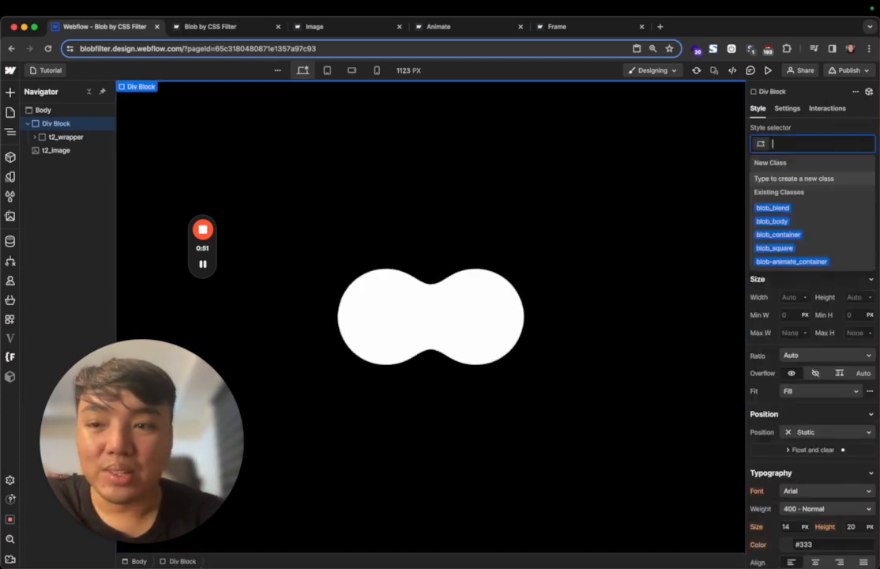
{"action": "type", "text": "tw-"}
{"action": "key", "text": "BackSpace"}
{"action": "type", "text": "_blend"}
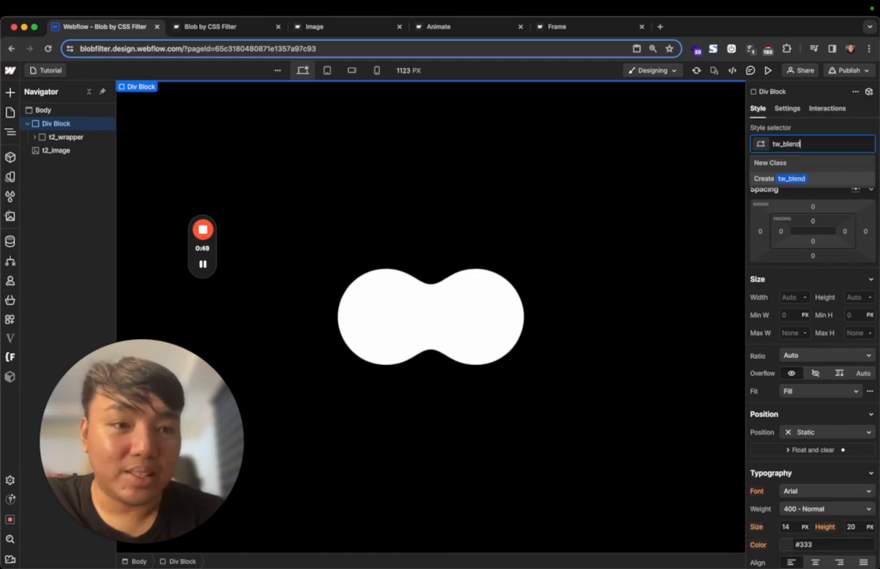
{"action": "key", "text": "Return"}
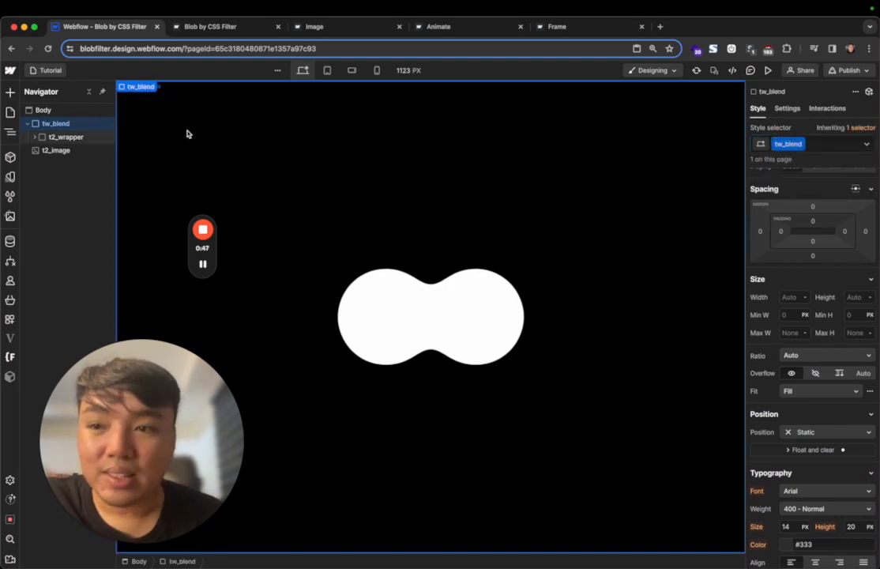
Rename the class tw_blend to t2_blend
{"action": "left_click", "coordinate": [777, 144]}
{"action": "type", "text": "t2"}
{"action": "key", "text": "Return"}
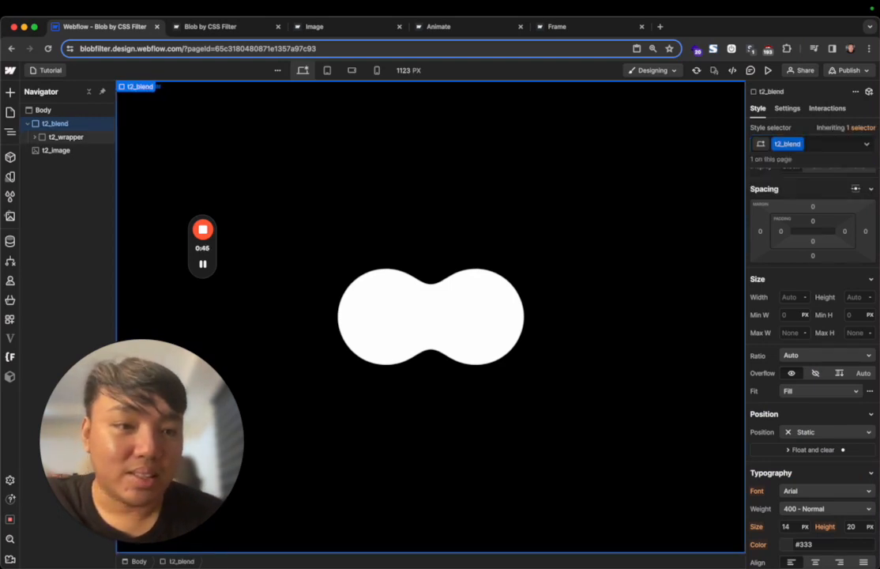
Set the position of t2_blend and of t2_wrapper inside it to Absolute
{"action": "left_click", "coordinate": [831, 432]}
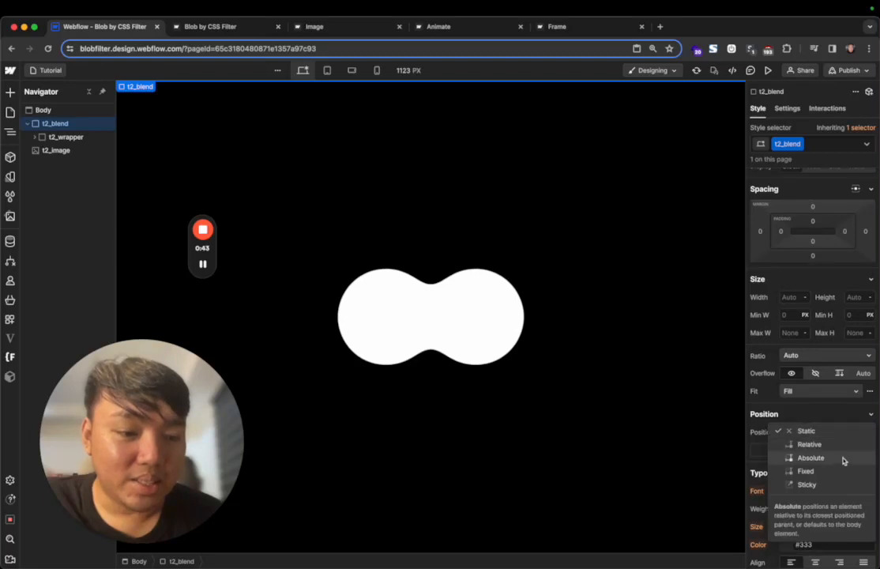
{"action": "left_click", "coordinate": [840, 458]}
{"action": "left_click", "coordinate": [77, 137]}
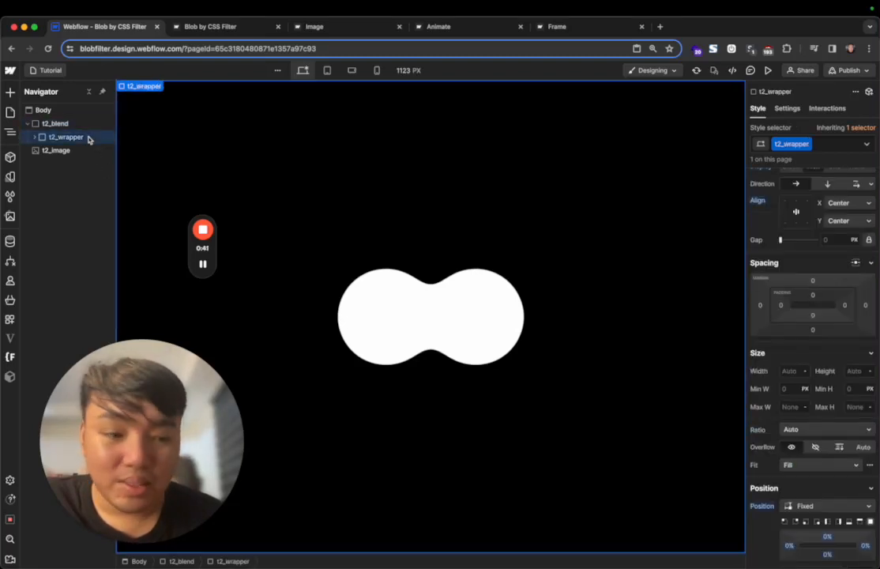
{"action": "scroll", "coordinate": [791, 379], "scroll_direction": "down", "scroll_amount": 1}
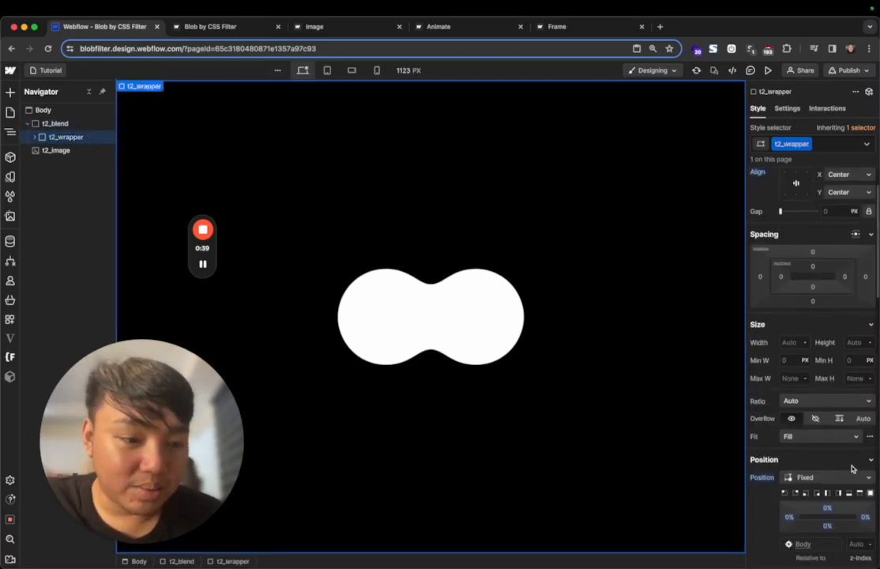
{"action": "left_click", "coordinate": [837, 477]}
{"action": "left_click", "coordinate": [833, 463]}
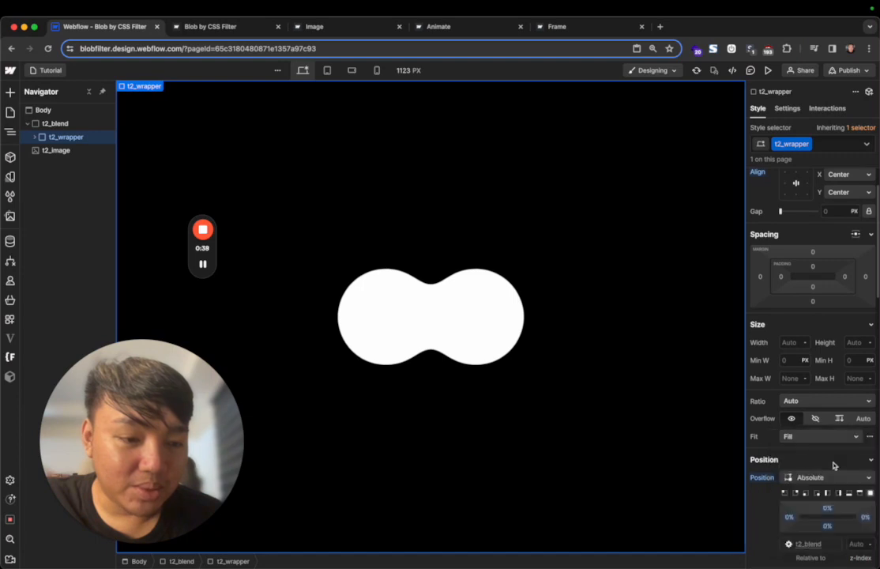
Set the blending mode of t2_blend to Darken so the ocean image shows through the blob
{"action": "left_click", "coordinate": [103, 123]}
{"action": "scroll", "coordinate": [829, 352], "scroll_direction": "down", "scroll_amount": 10}
{"action": "scroll", "coordinate": [830, 352], "scroll_direction": "down", "scroll_amount": 10}
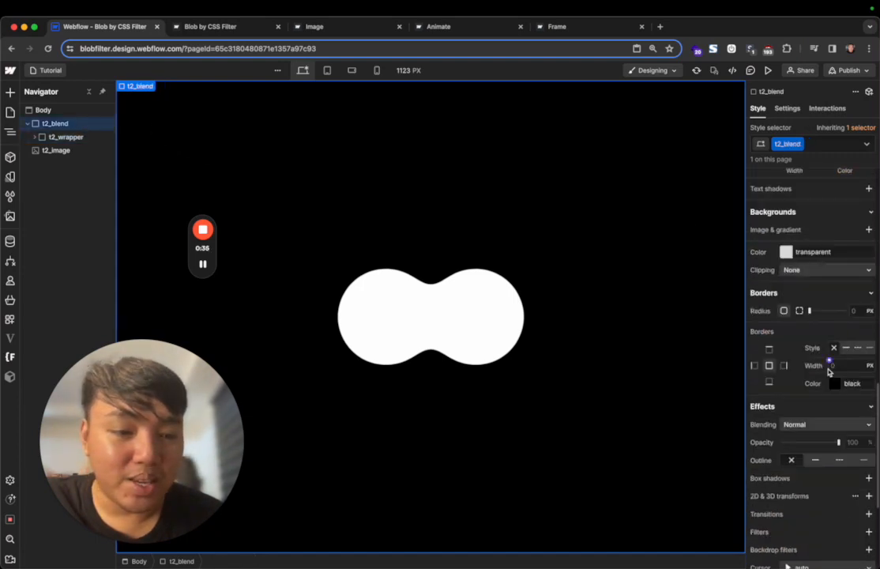
{"action": "left_click", "coordinate": [822, 227]}
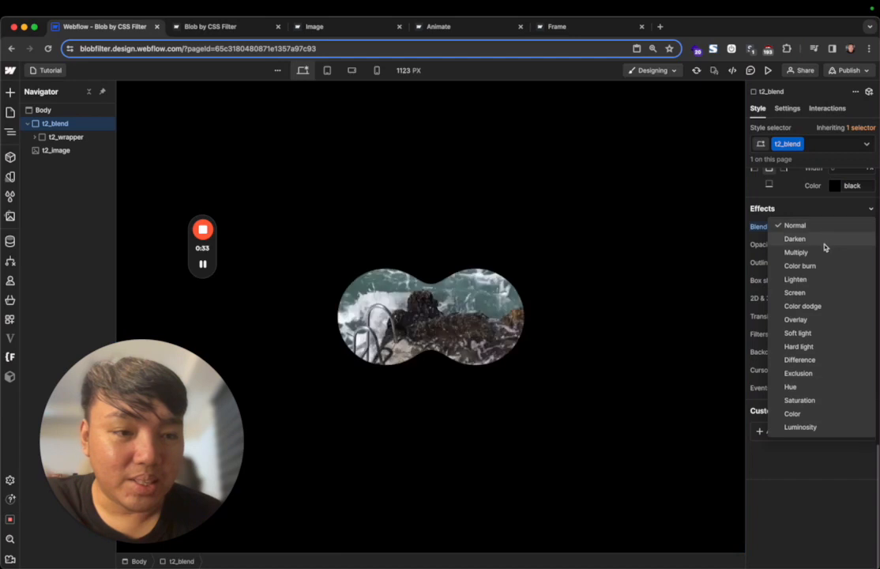
{"action": "left_click", "coordinate": [821, 240]}
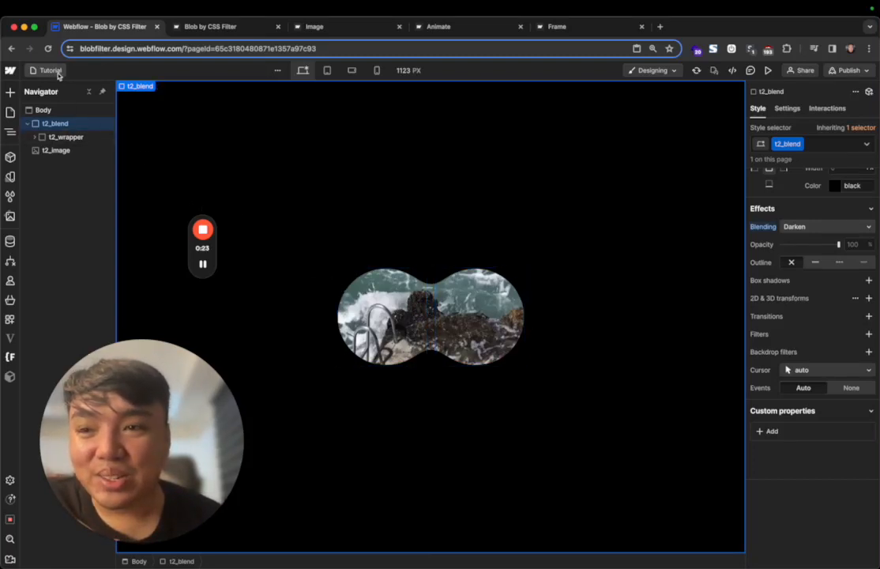
Review the published Blob by CSS Filter, Image, Animate and Frame example pages
{"action": "left_click", "coordinate": [227, 30]}
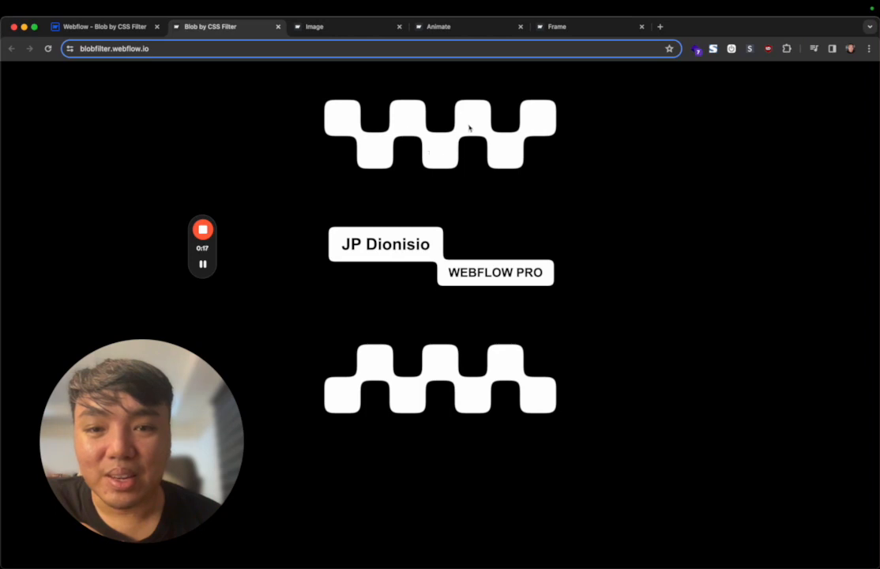
{"action": "left_click", "coordinate": [355, 28]}
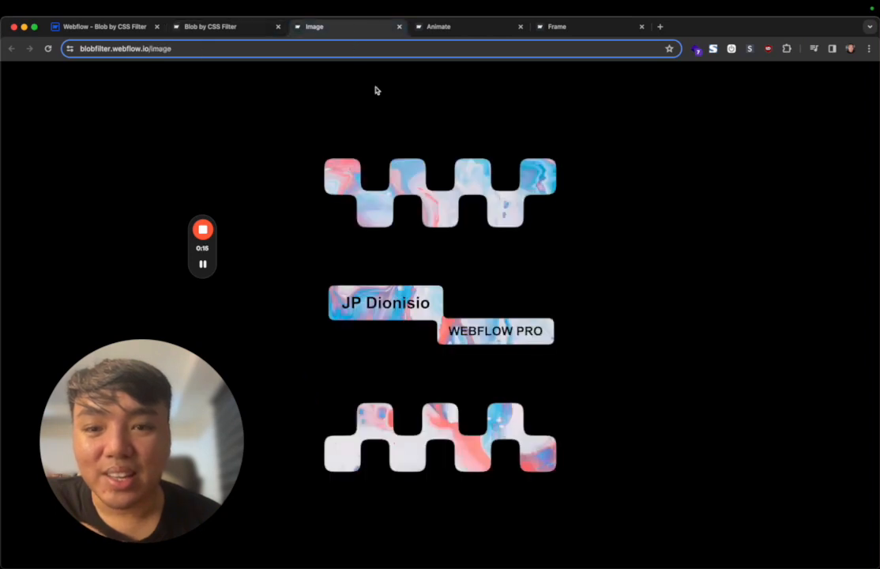
{"action": "left_click", "coordinate": [450, 31]}
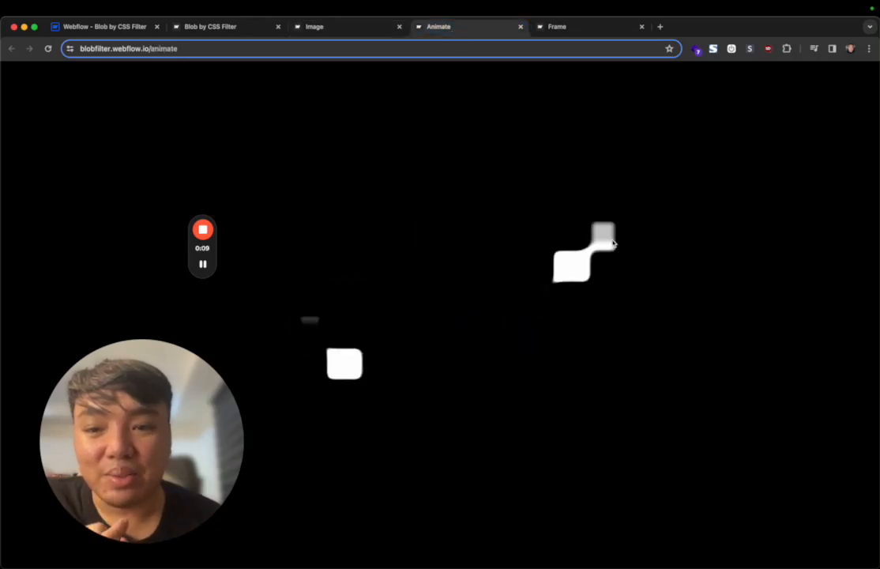
{"action": "left_click", "coordinate": [571, 30]}
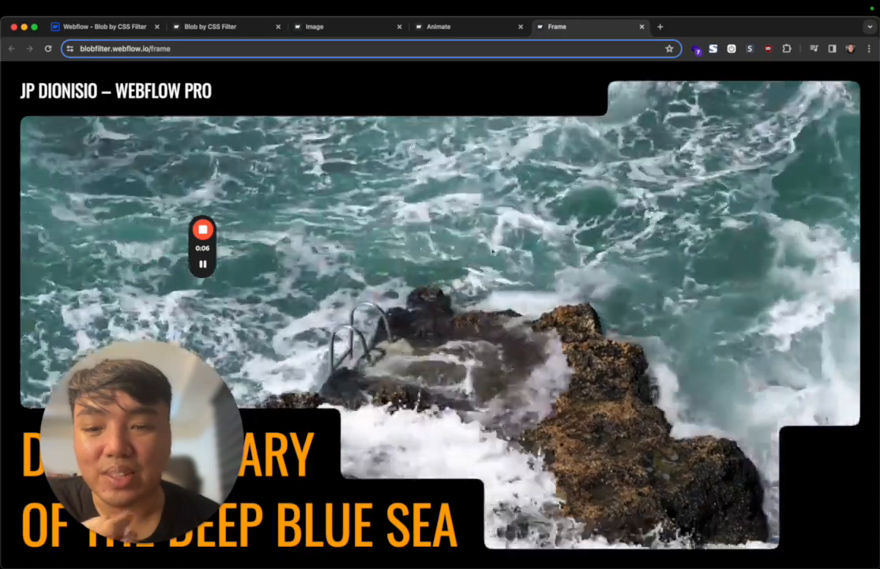